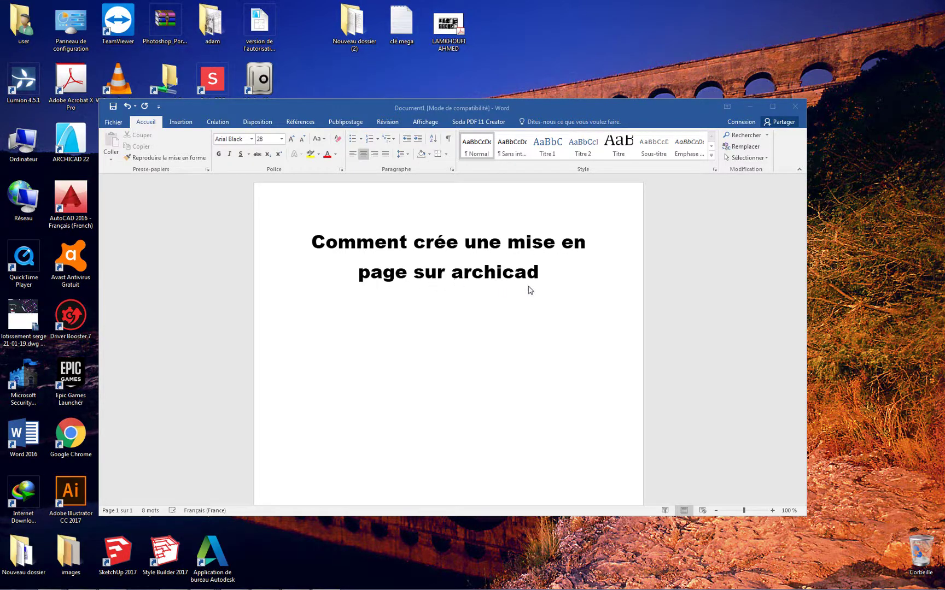
Switch to ARCHICAD and start a new master layout from the layout book
{"action": "mouse_move", "coordinate": [312, 584]}
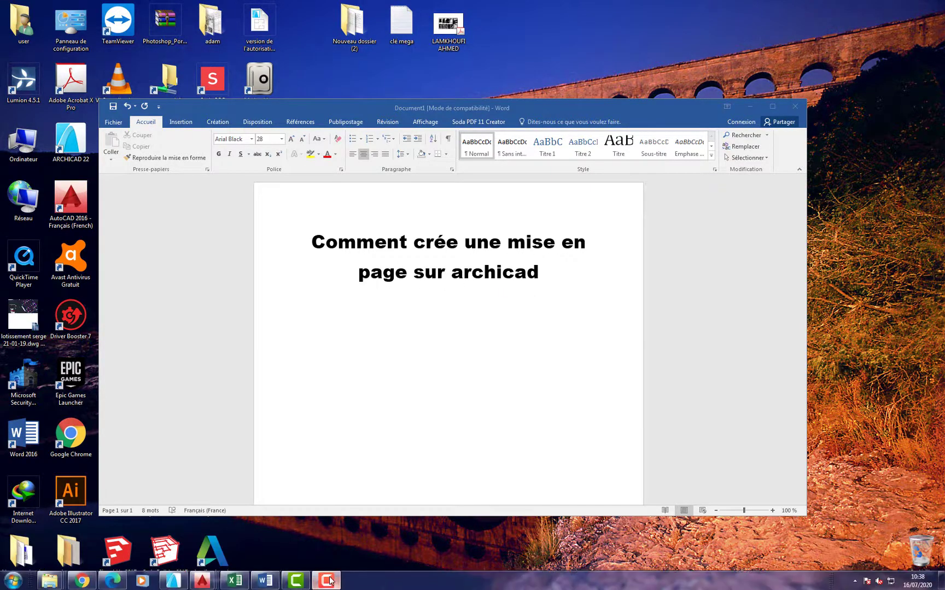
{"action": "left_click", "coordinate": [181, 583]}
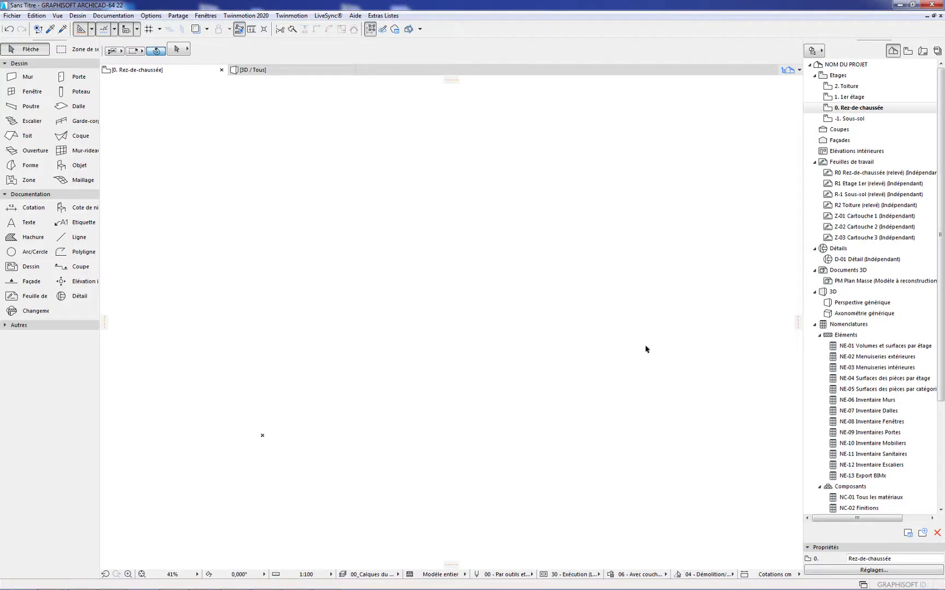
{"action": "left_click", "coordinate": [922, 51]}
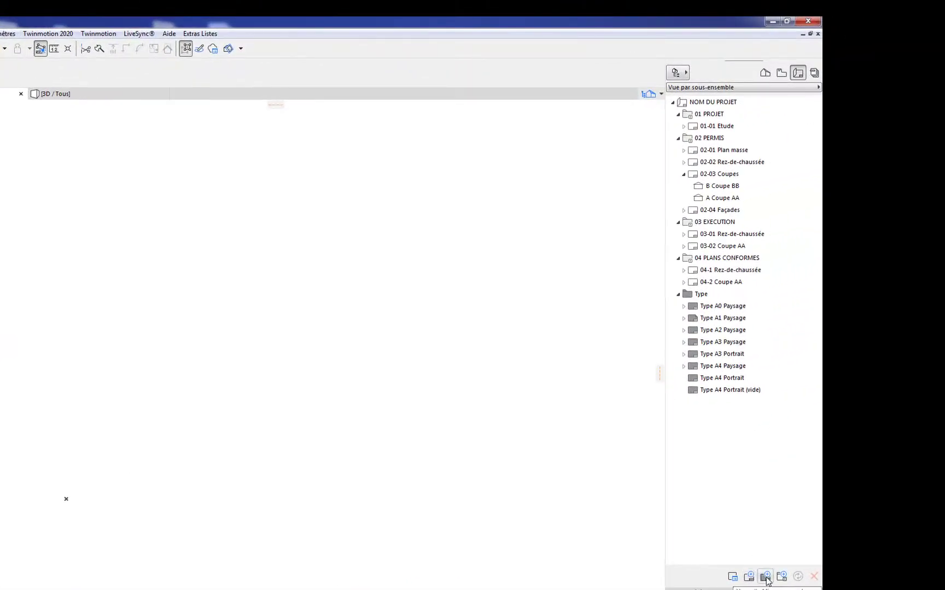
{"action": "left_click", "coordinate": [766, 577]}
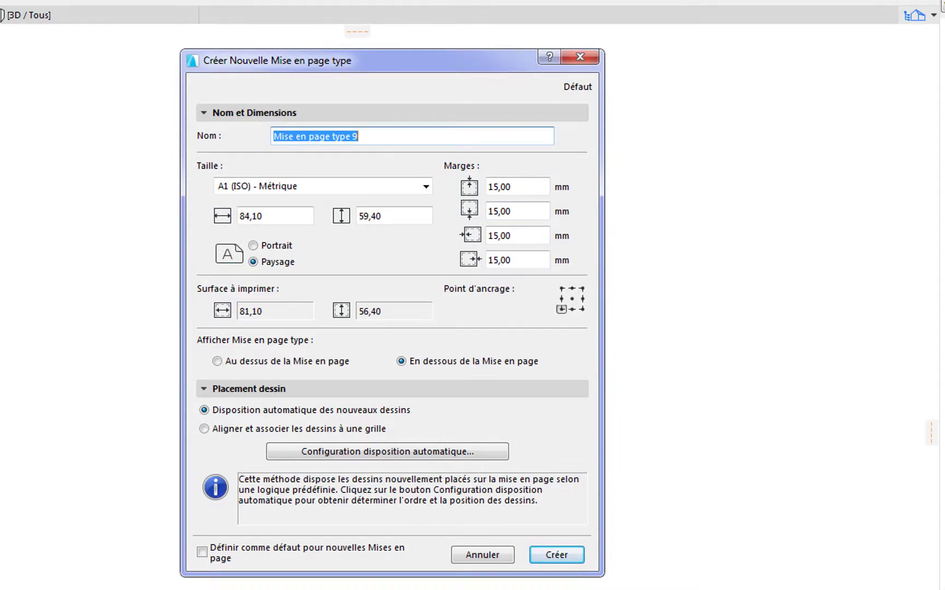
{"action": "left_click", "coordinate": [424, 571]}
{"action": "left_click_drag", "start_coordinate": [431, 102], "coordinate": [532, 271]}
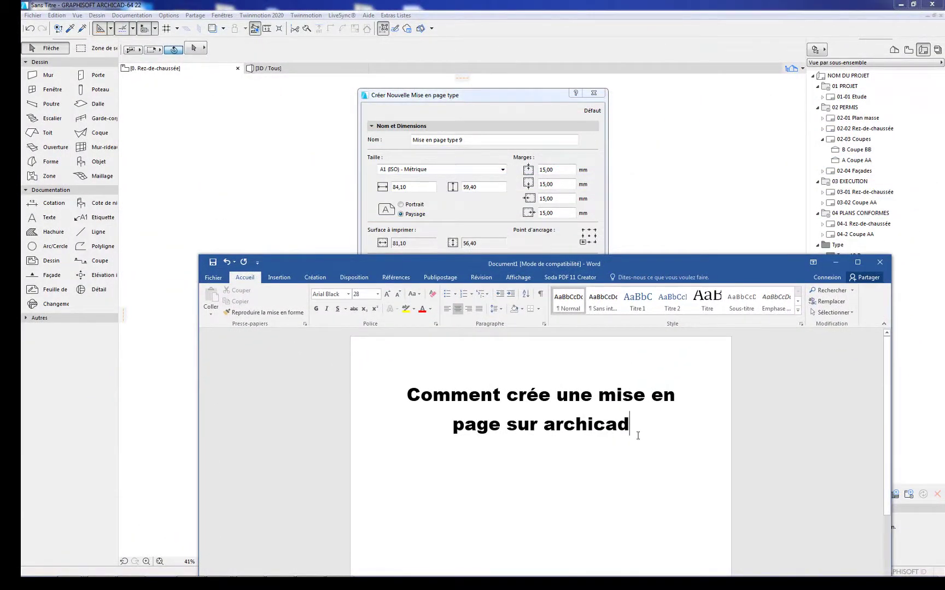
{"action": "key", "text": "Return"}
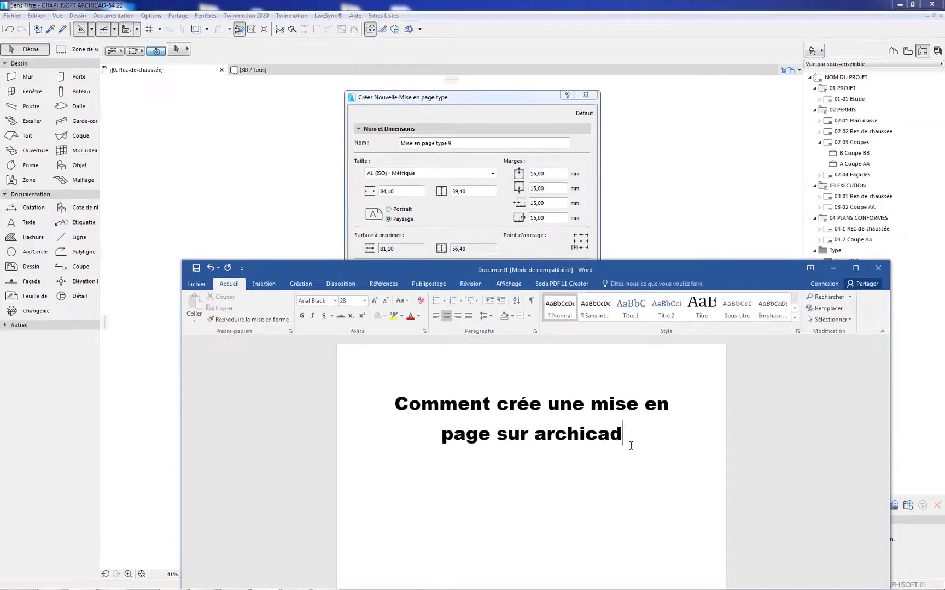
{"action": "left_click", "coordinate": [465, 112]}
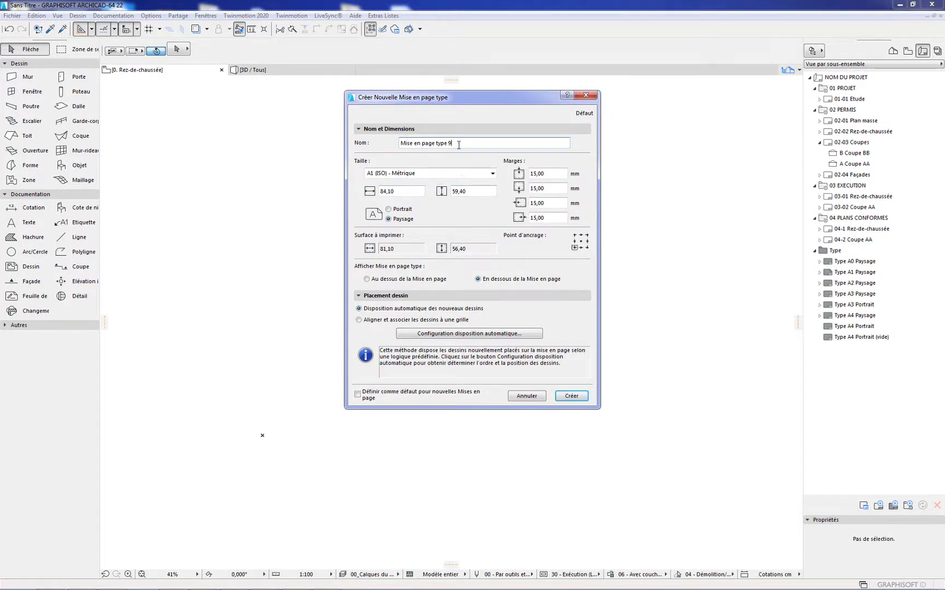
Name the new master layout "projet ??" and set its size to A0 (ISO) - Métrique
{"action": "left_click_drag", "start_coordinate": [458, 145], "coordinate": [378, 152]}
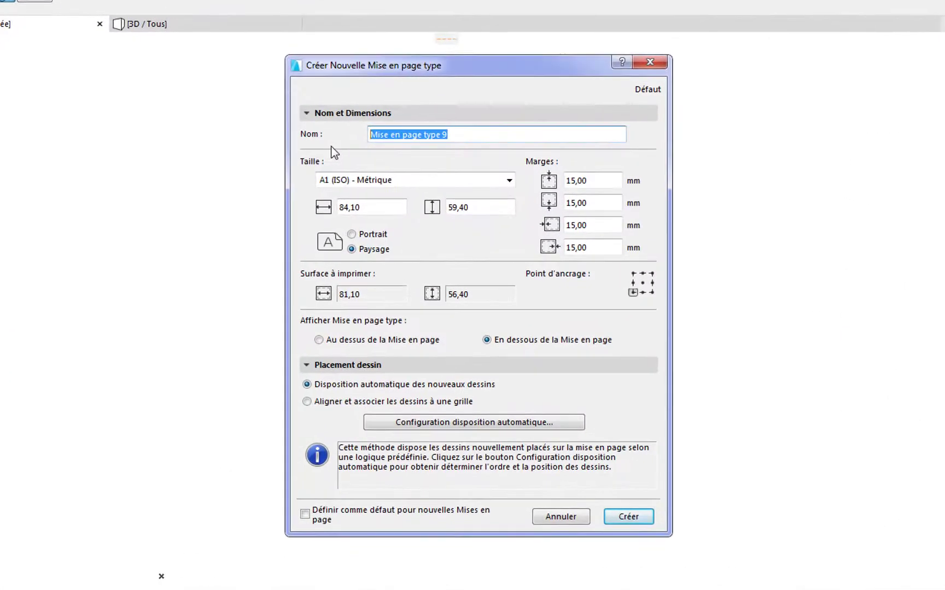
{"action": "type", "text": "projet ??"}
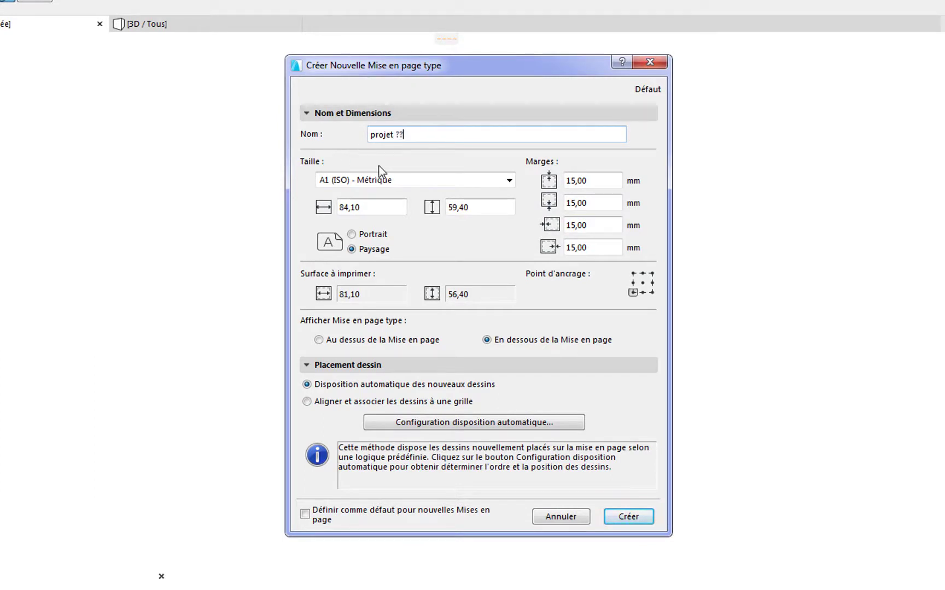
{"action": "left_click", "coordinate": [380, 182]}
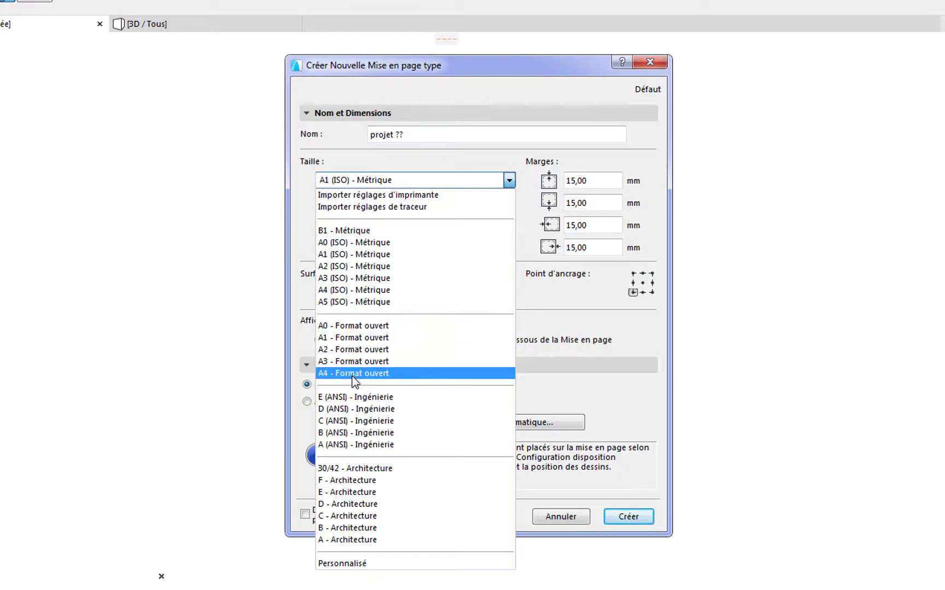
{"action": "left_click", "coordinate": [361, 244]}
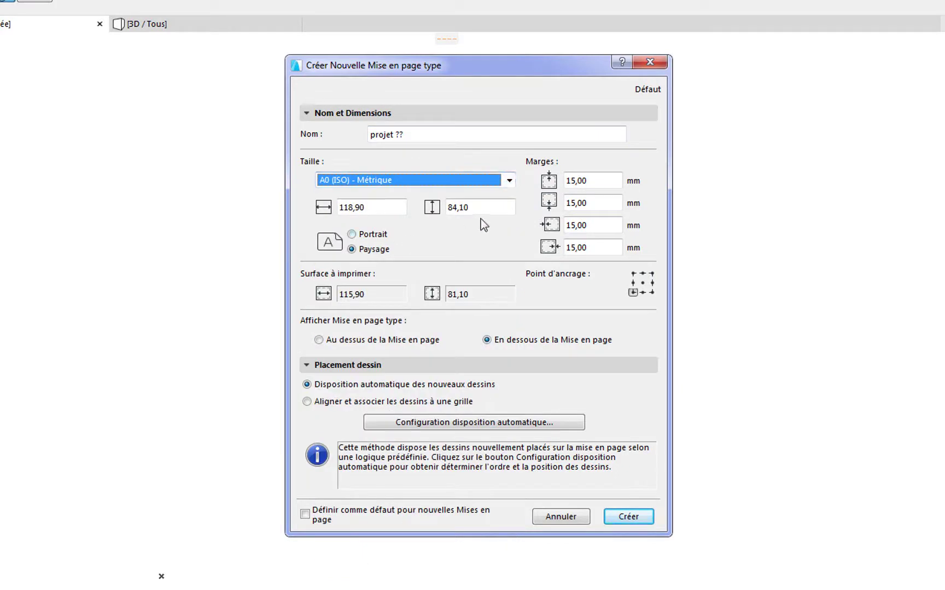
Set all four margins of the master layout to 5 mm
{"action": "left_click", "coordinate": [591, 180]}
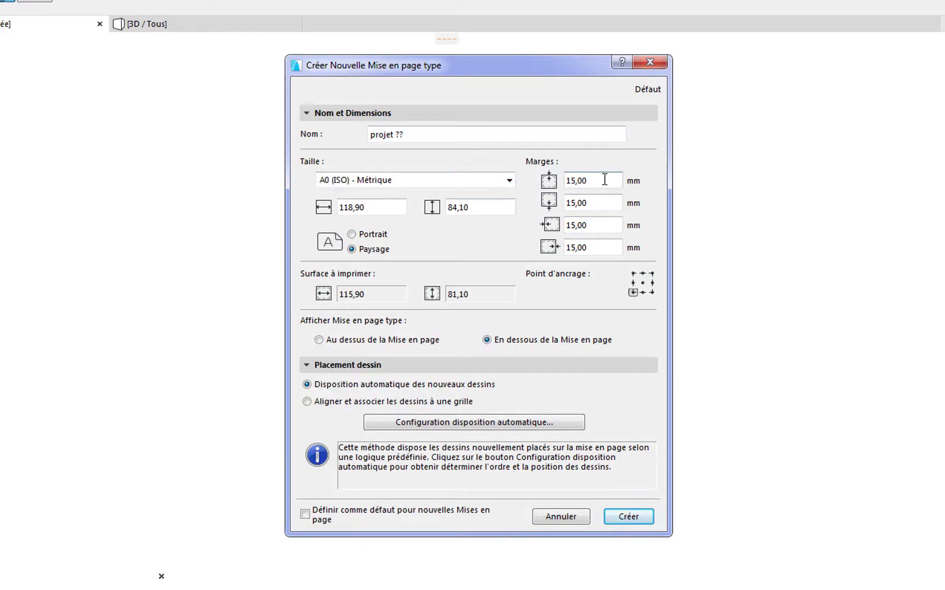
{"action": "left_click_drag", "start_coordinate": [605, 179], "coordinate": [503, 202]}
{"action": "type", "text": "5"}
{"action": "key", "text": "Tab"}
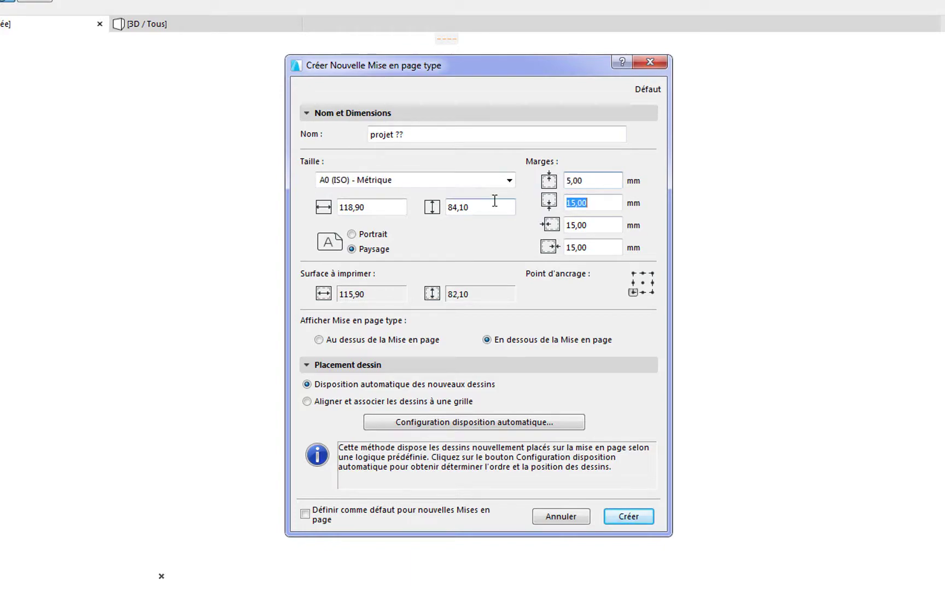
{"action": "type", "text": "5"}
{"action": "key", "text": "Tab"}
{"action": "type", "text": "5"}
{"action": "key", "text": "Tab"}
{"action": "type", "text": "5"}
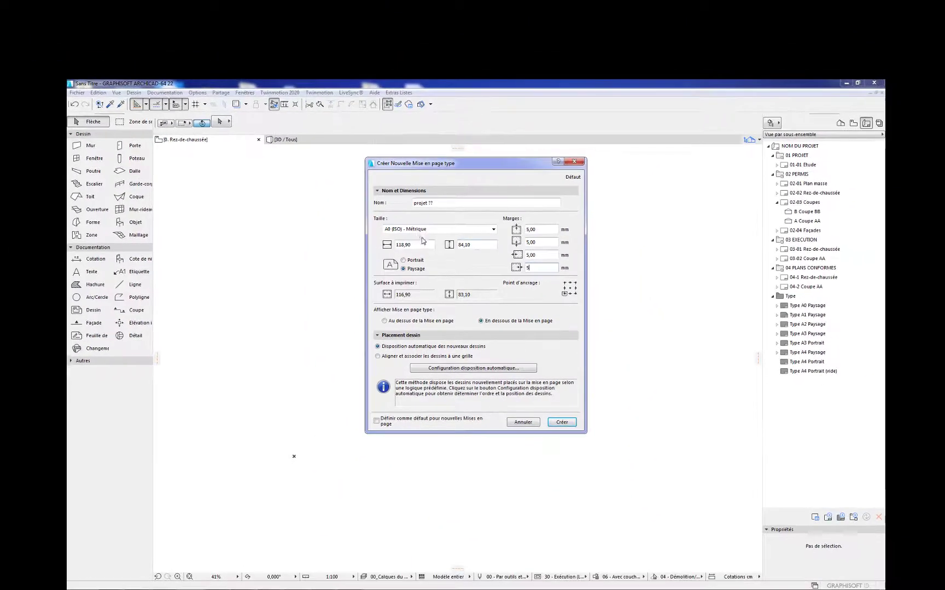
Set the master layout's page height to 90,00 and create the master layout
{"action": "left_click", "coordinate": [402, 205]}
{"action": "left_click", "coordinate": [402, 208]}
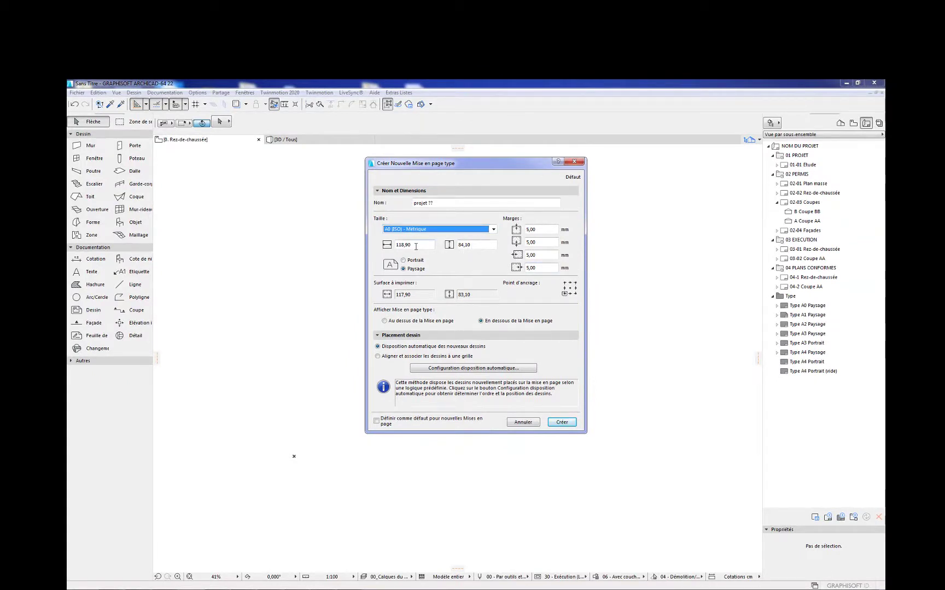
{"action": "left_click", "coordinate": [480, 245]}
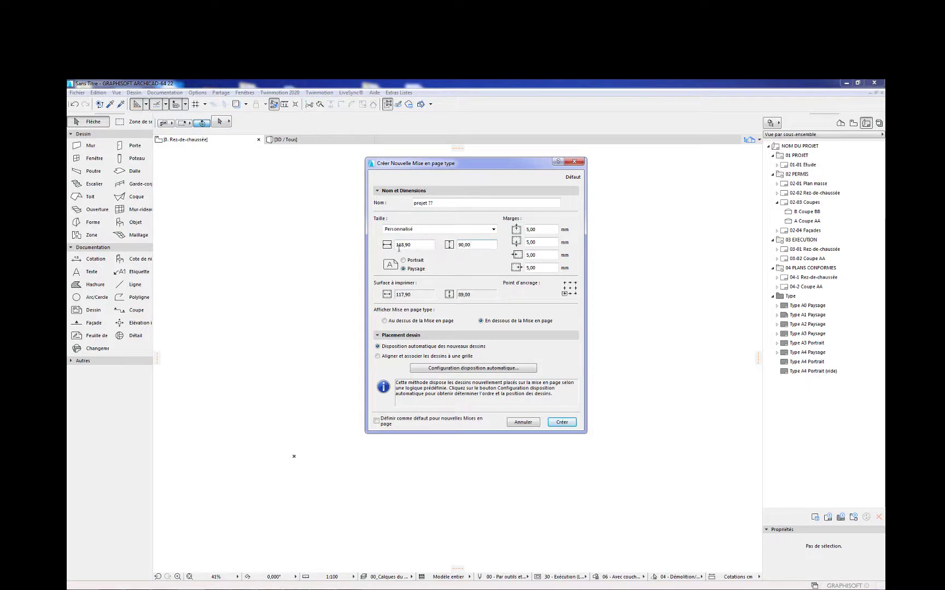
{"action": "left_click", "coordinate": [561, 422]}
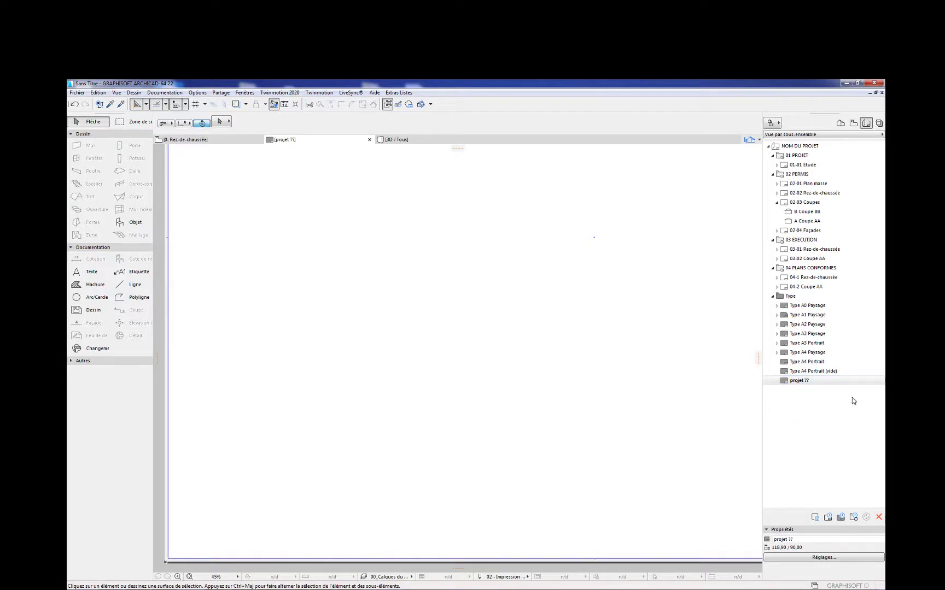
Create a new layout named "projet ????" based on the "projet ??" master layout
{"action": "scroll", "coordinate": [529, 374], "scroll_direction": "down", "scroll_amount": 5}
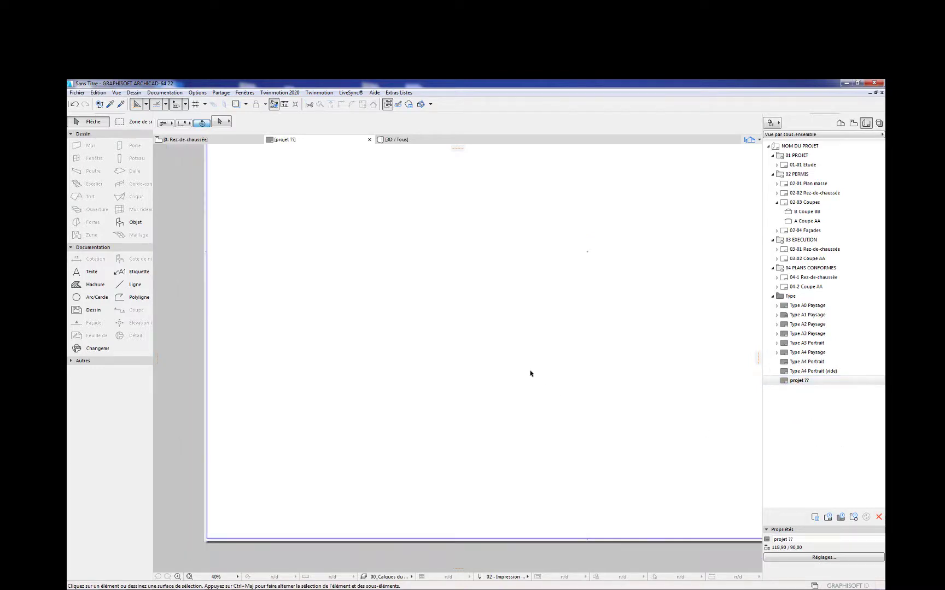
{"action": "scroll", "coordinate": [506, 333], "scroll_direction": "up", "scroll_amount": 2}
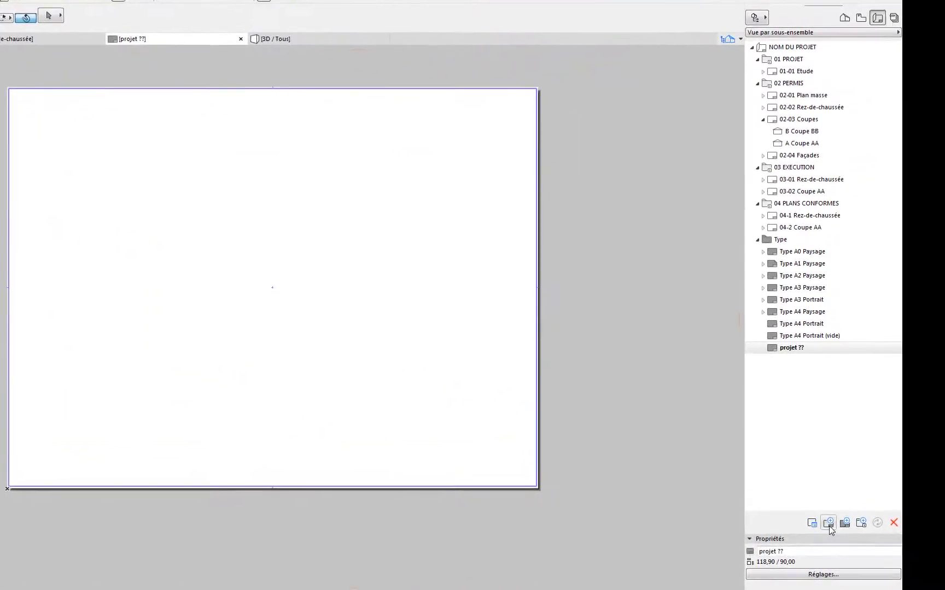
{"action": "left_click", "coordinate": [829, 523]}
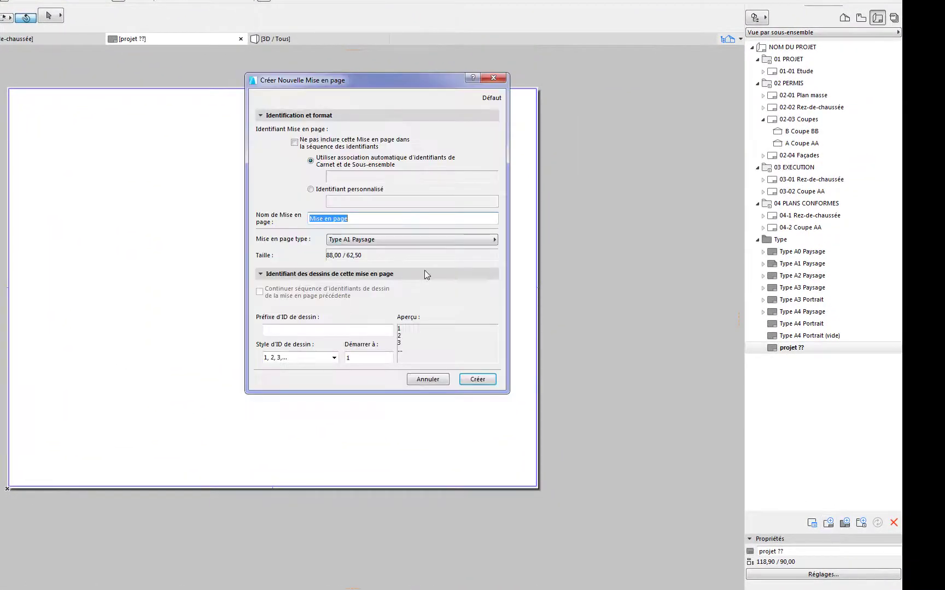
{"action": "type", "text": "proje"}
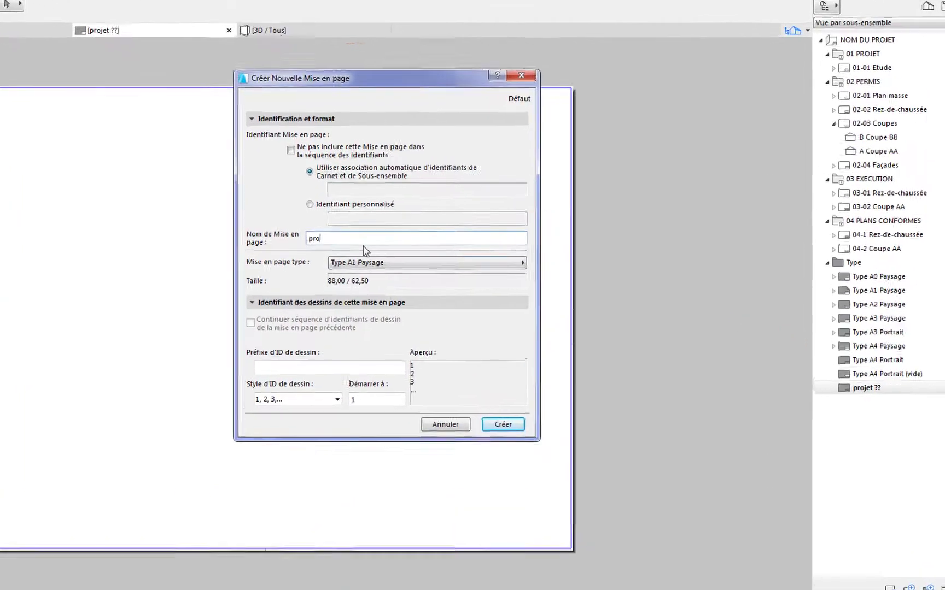
{"action": "type", "text": "t"}
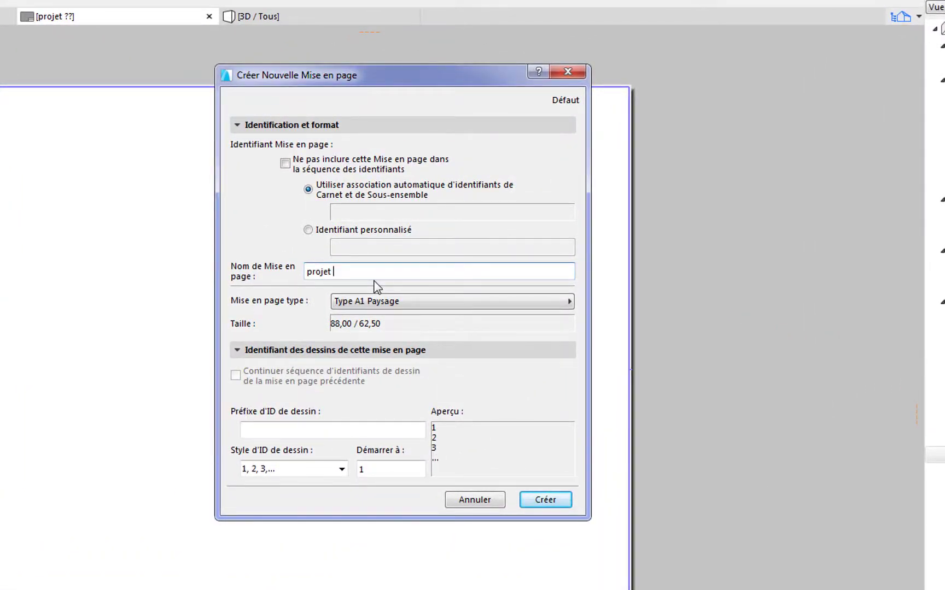
{"action": "left_click", "coordinate": [432, 305]}
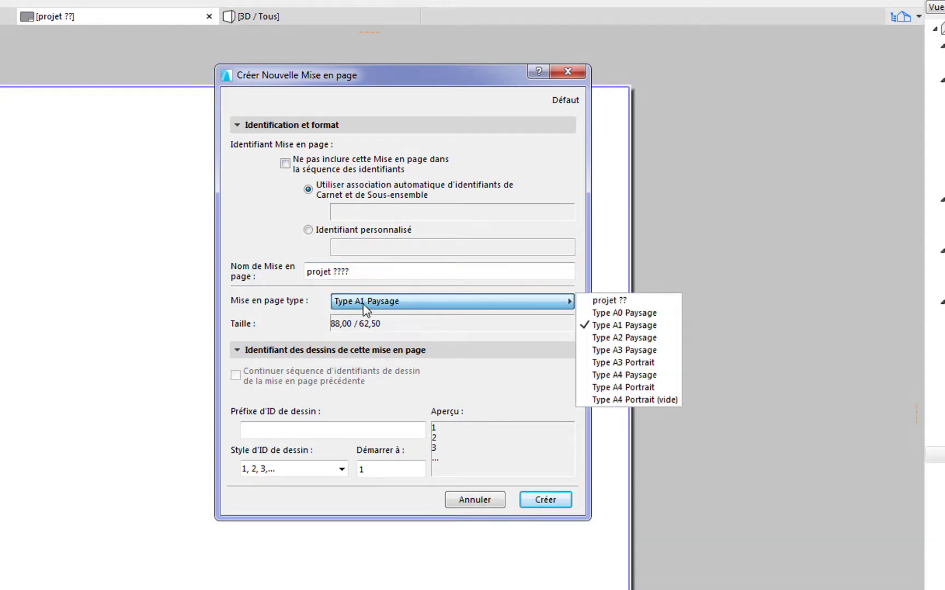
{"action": "left_click", "coordinate": [600, 302]}
{"action": "left_click", "coordinate": [545, 500]}
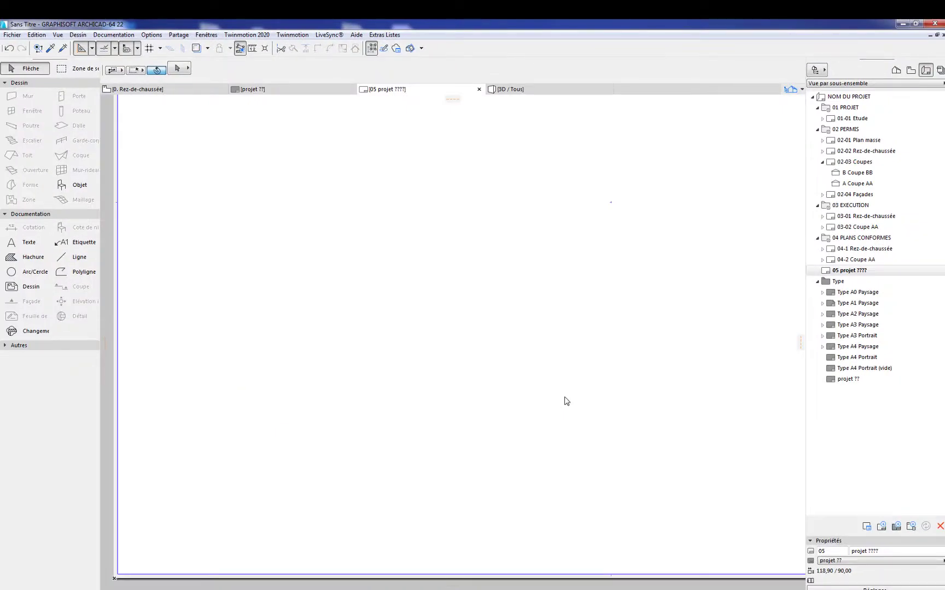
{"action": "scroll", "coordinate": [567, 401], "scroll_direction": "down", "scroll_amount": 6}
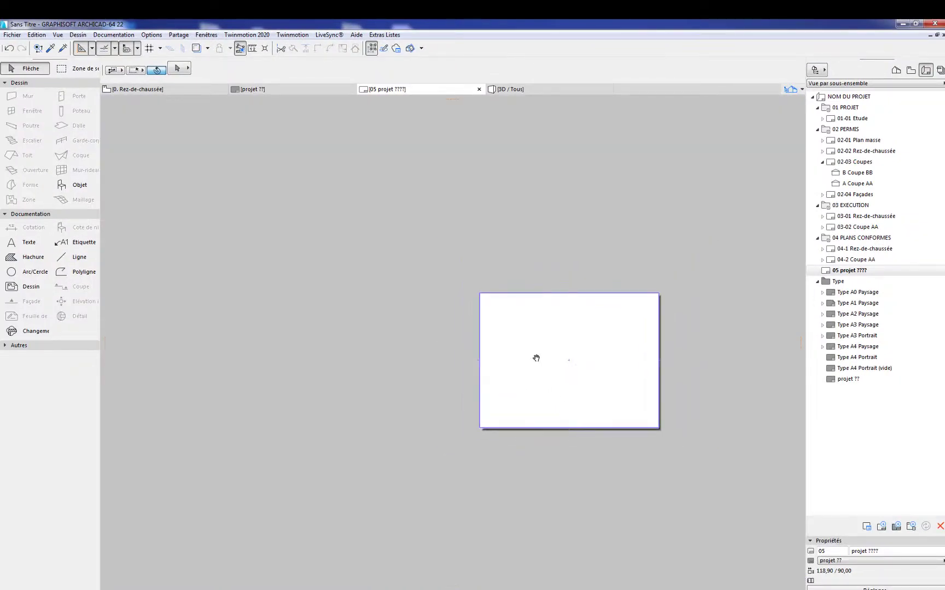
{"action": "scroll", "coordinate": [536, 358], "scroll_direction": "up", "scroll_amount": 4}
{"action": "middle_click_drag", "start_coordinate": [559, 356], "coordinate": [395, 350]}
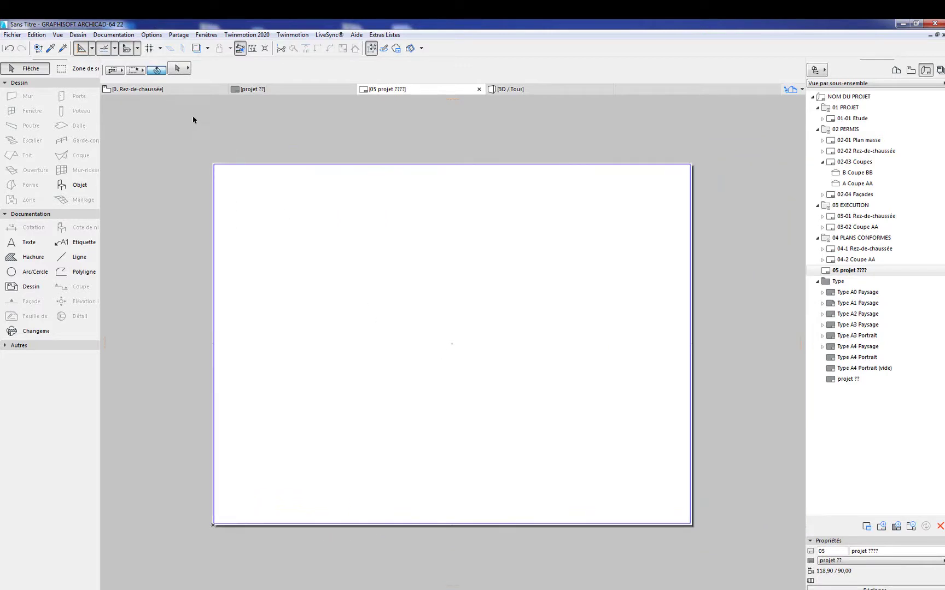
Draw a rectangular enclosure of exterior walls about 39.4 by 28.4 m on the Rez-de-chaussée plan
{"action": "left_click", "coordinate": [164, 89]}
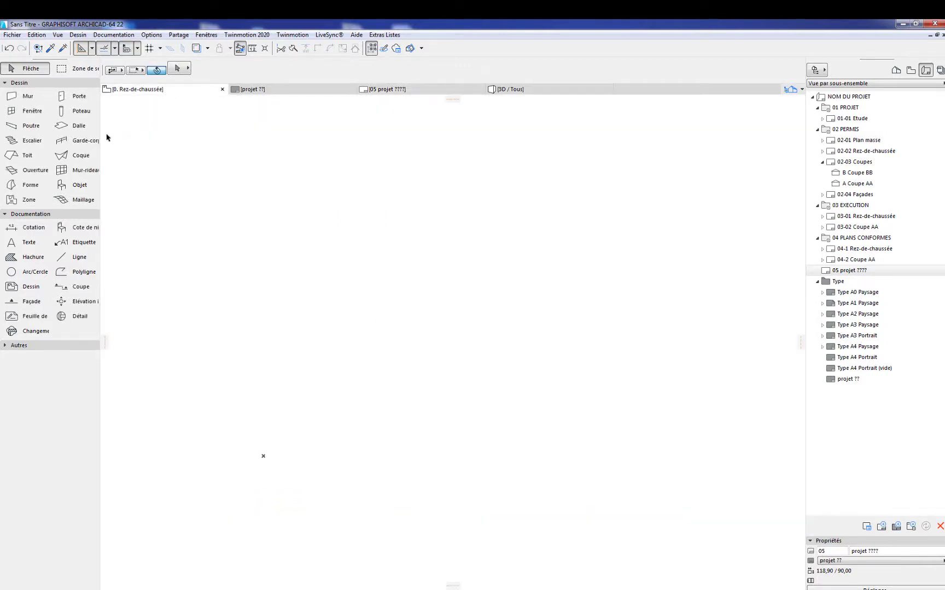
{"action": "left_click", "coordinate": [23, 100]}
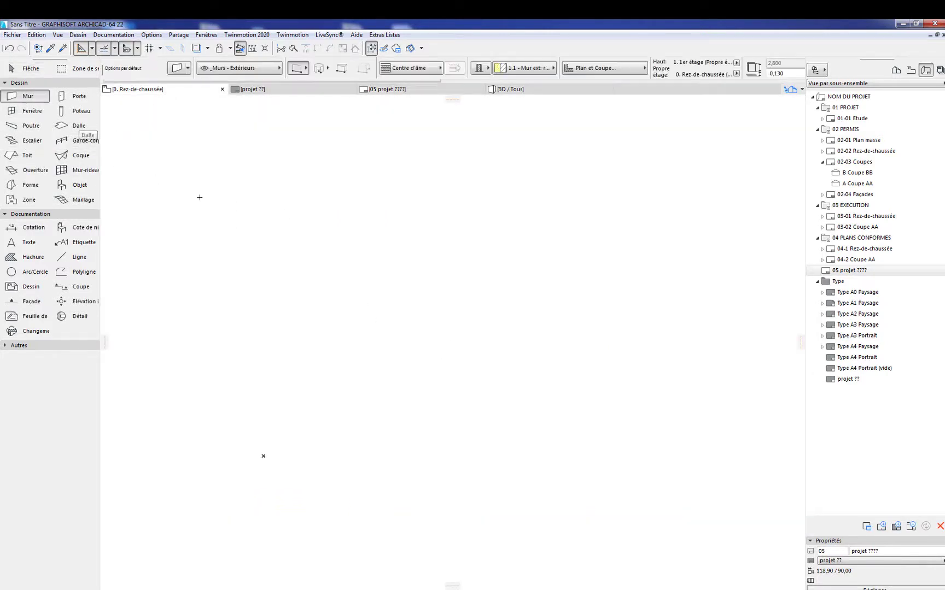
{"action": "left_click", "coordinate": [307, 71]}
{"action": "left_click", "coordinate": [350, 68]}
{"action": "left_click", "coordinate": [326, 261]}
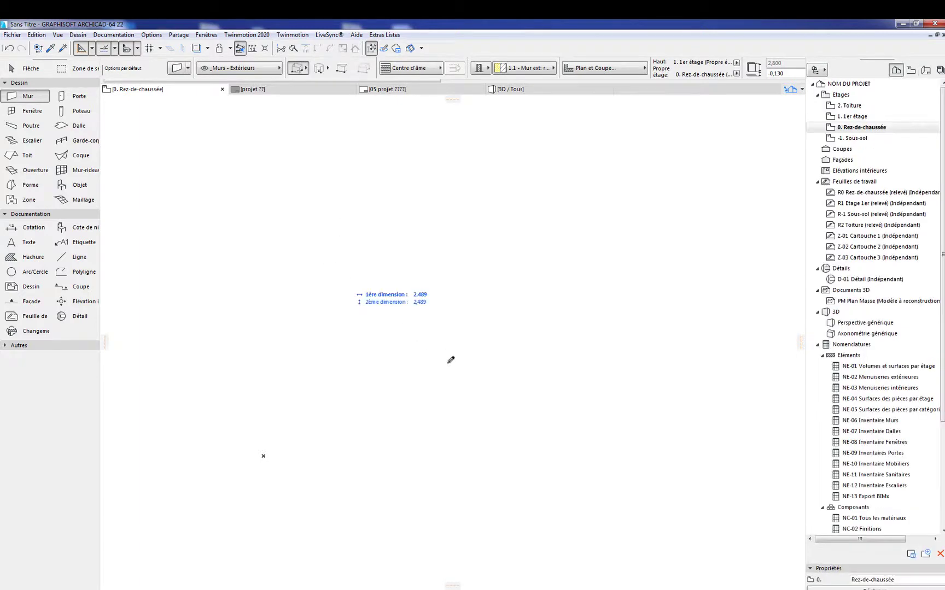
{"action": "left_click", "coordinate": [627, 479]}
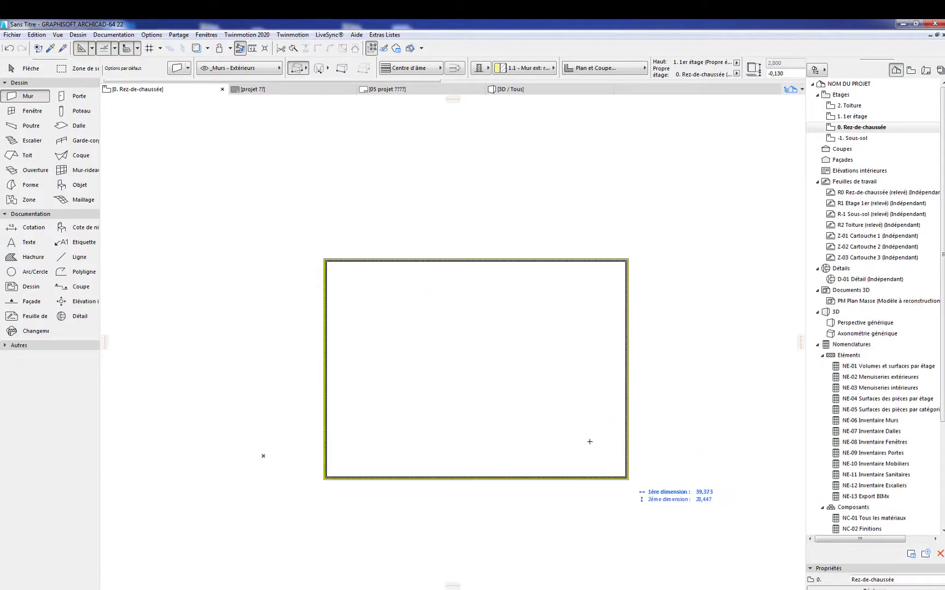
Draw two smaller, overlapping rectangular wall enclosures inside the large outer enclosure
{"action": "left_click", "coordinate": [415, 282]}
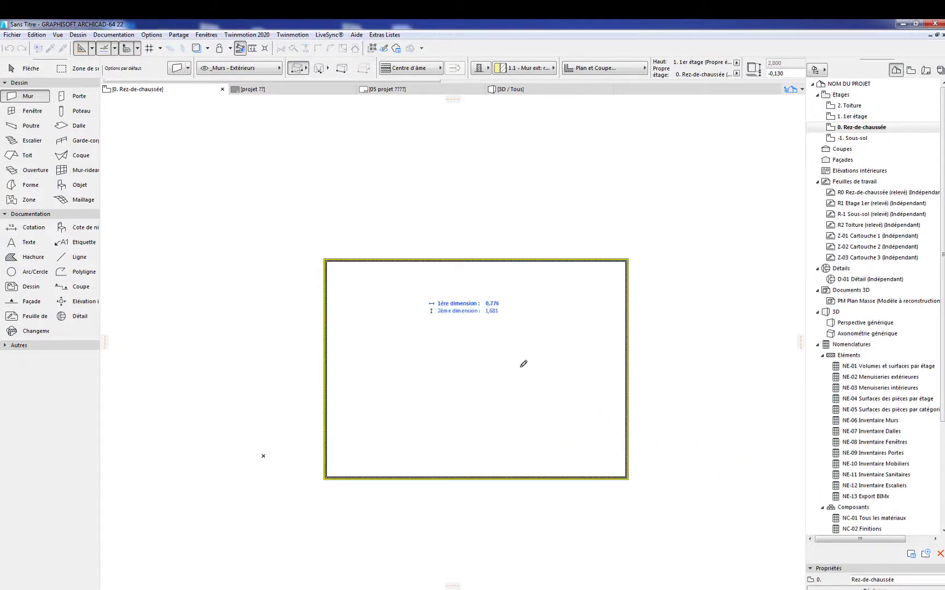
{"action": "left_click", "coordinate": [589, 436]}
{"action": "left_click", "coordinate": [549, 301]}
{"action": "left_click", "coordinate": [371, 455]}
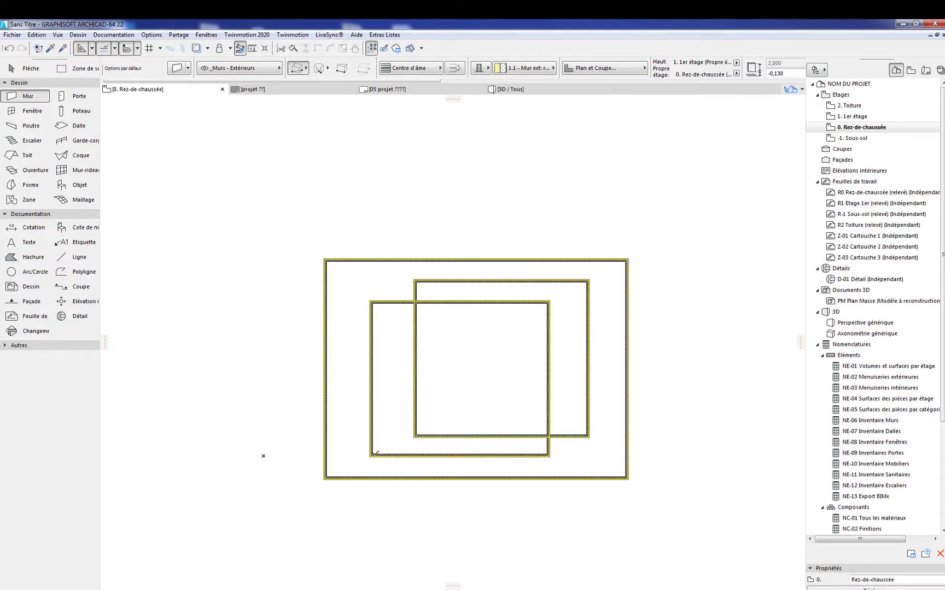
{"action": "left_click", "coordinate": [28, 69]}
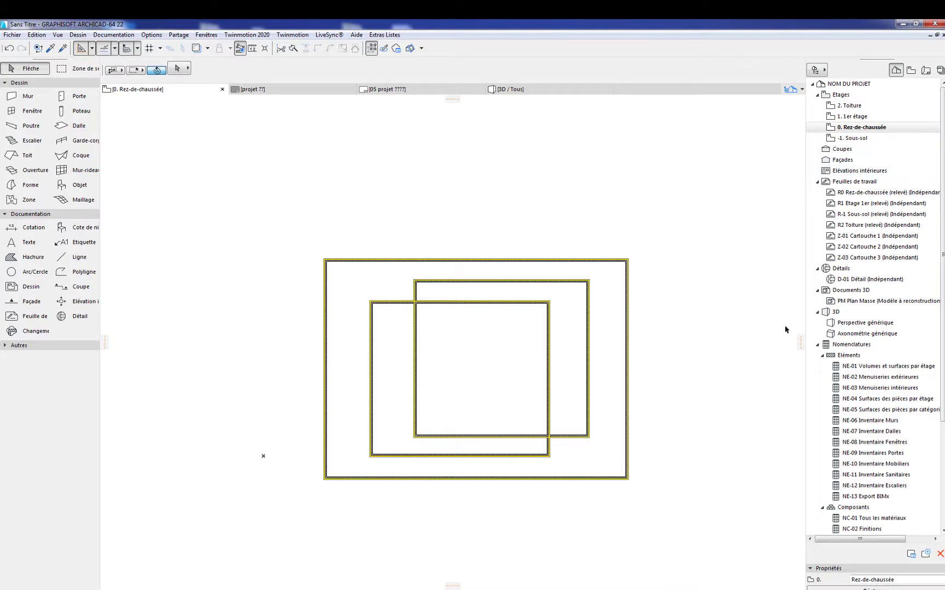
Place the Rez-de-chaussée plan as a drawing on the "05 projet ????" layout
{"action": "left_click", "coordinate": [925, 73]}
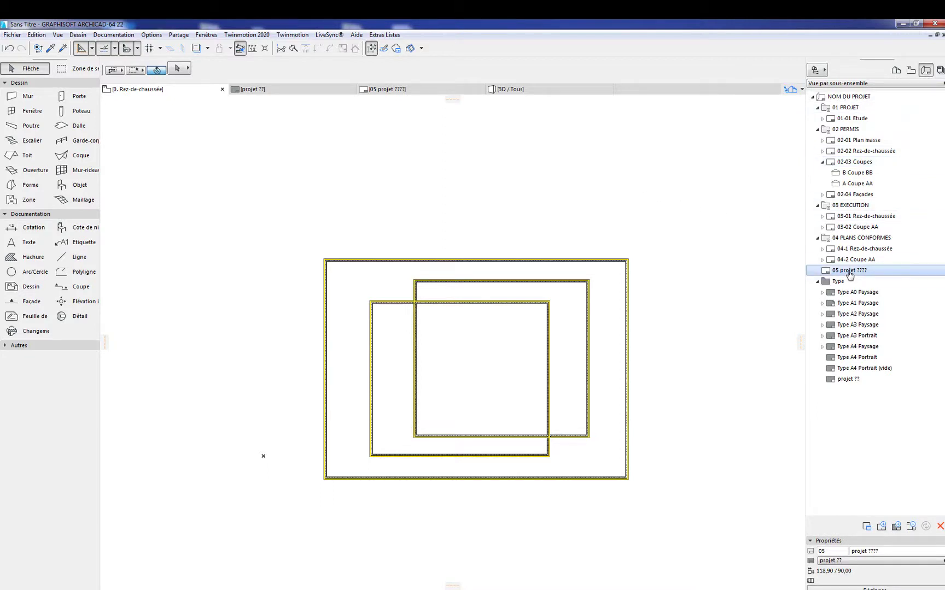
{"action": "double_click", "coordinate": [848, 271]}
{"action": "left_click", "coordinate": [896, 70]}
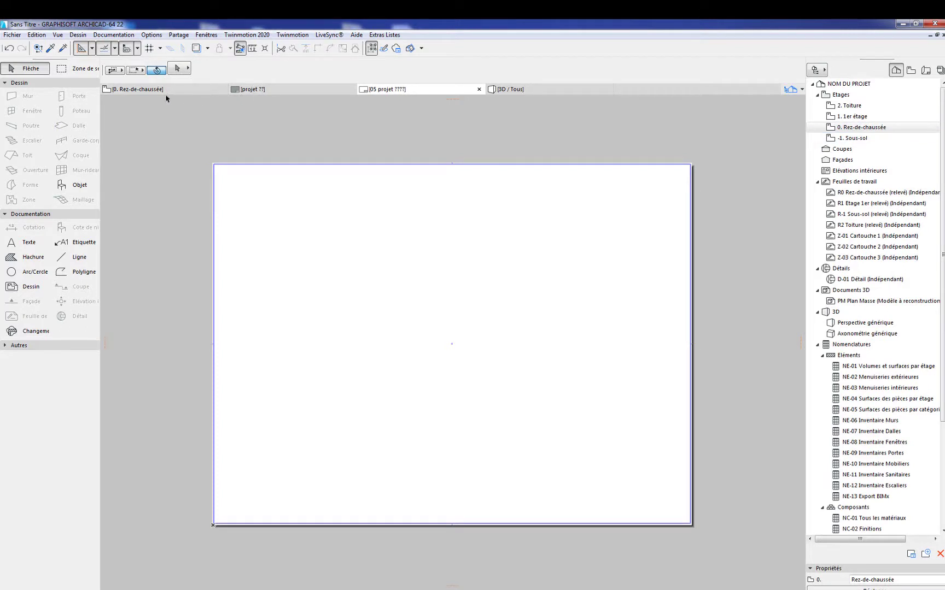
{"action": "left_click", "coordinate": [137, 89]}
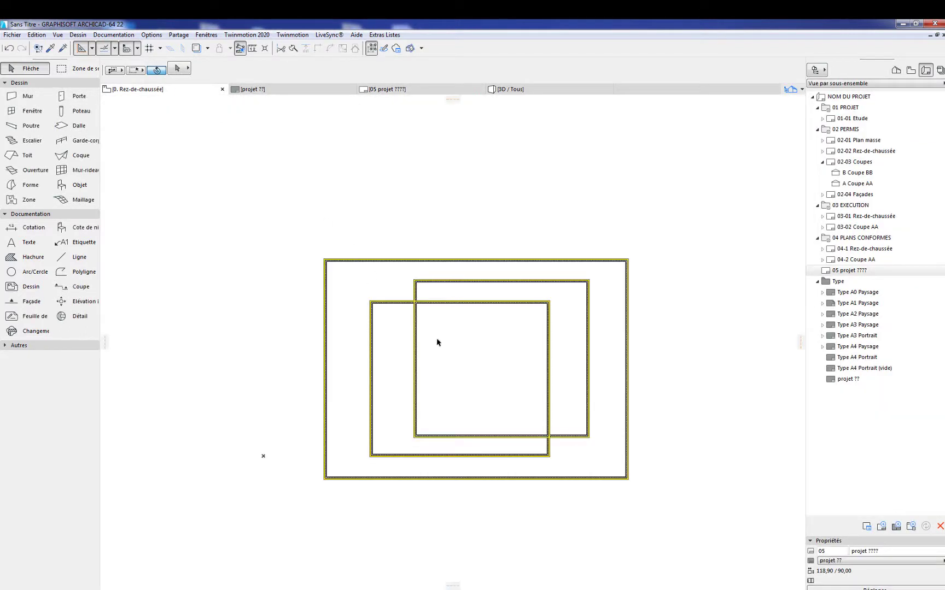
{"action": "left_click", "coordinate": [901, 72]}
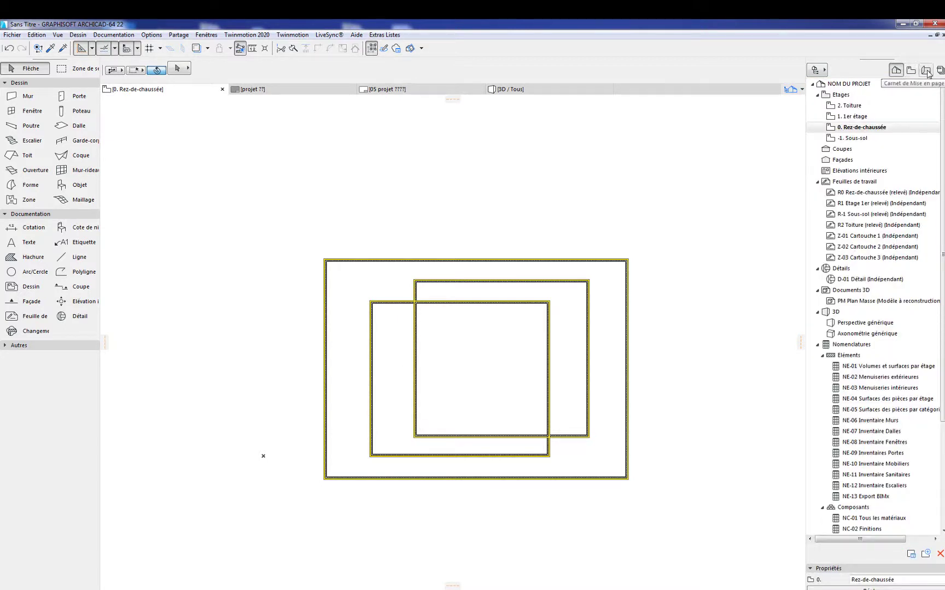
{"action": "left_click", "coordinate": [926, 70]}
{"action": "double_click", "coordinate": [849, 270]}
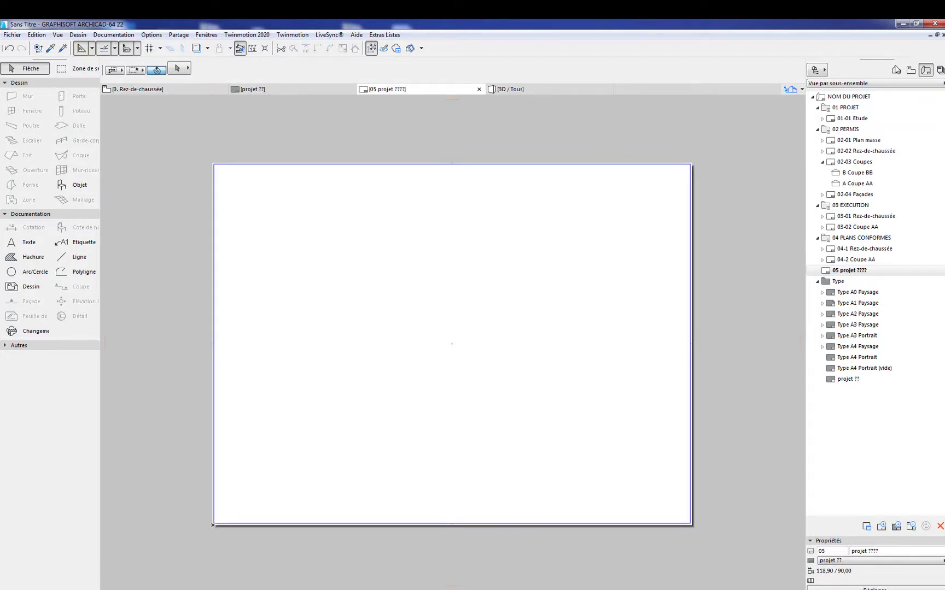
{"action": "left_click", "coordinate": [896, 70]}
{"action": "mouse_move", "coordinate": [861, 126]}
{"action": "left_mouse_down"}
{"action": "mouse_move", "coordinate": [589, 263]}
{"action": "mouse_move", "coordinate": [451, 380]}
{"action": "left_mouse_up"}
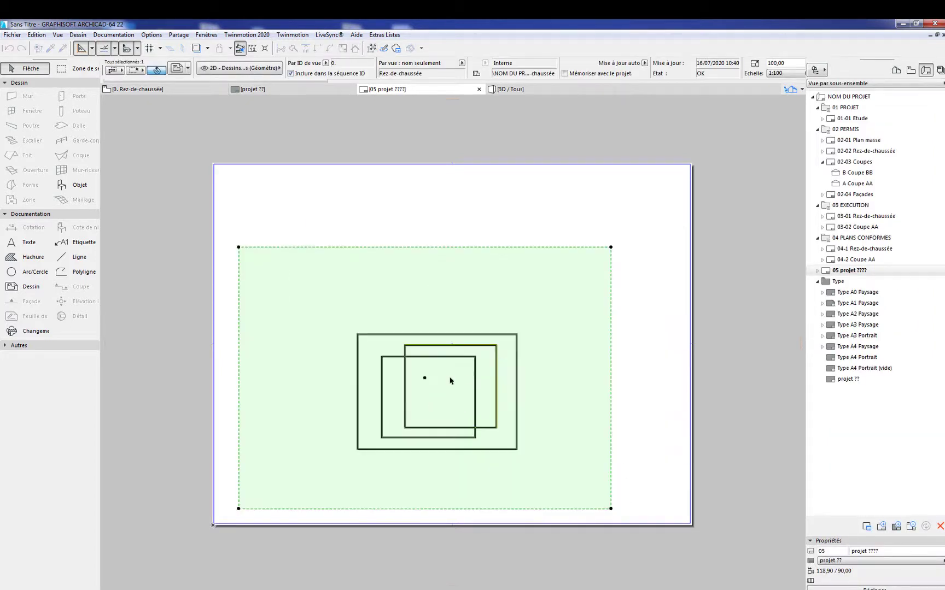
Crop the placed Rez-de-chaussée drawing's frame tightly around the outer walls by moving its upper-right and lower-left corners
{"action": "left_click", "coordinate": [611, 247]}
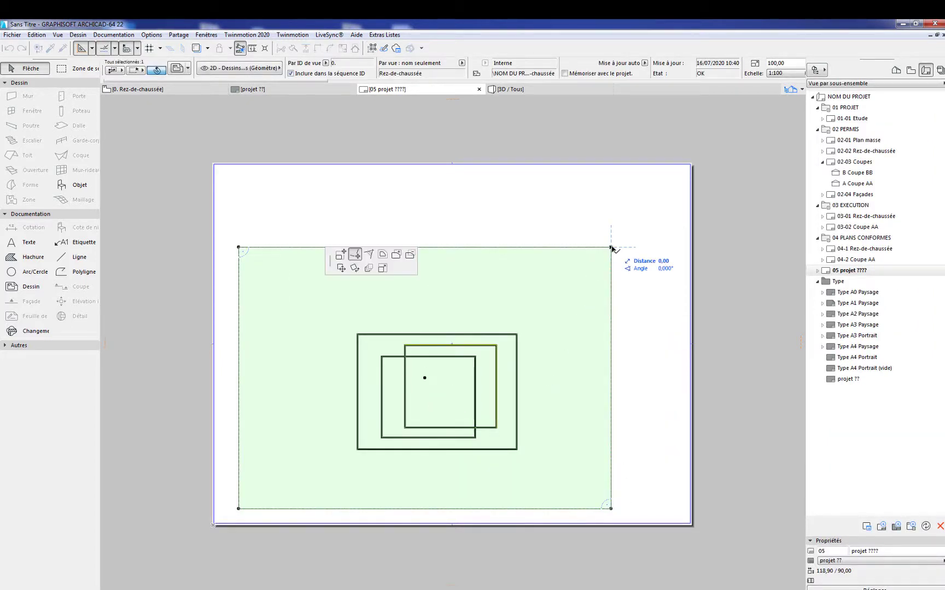
{"action": "left_click", "coordinate": [341, 254]}
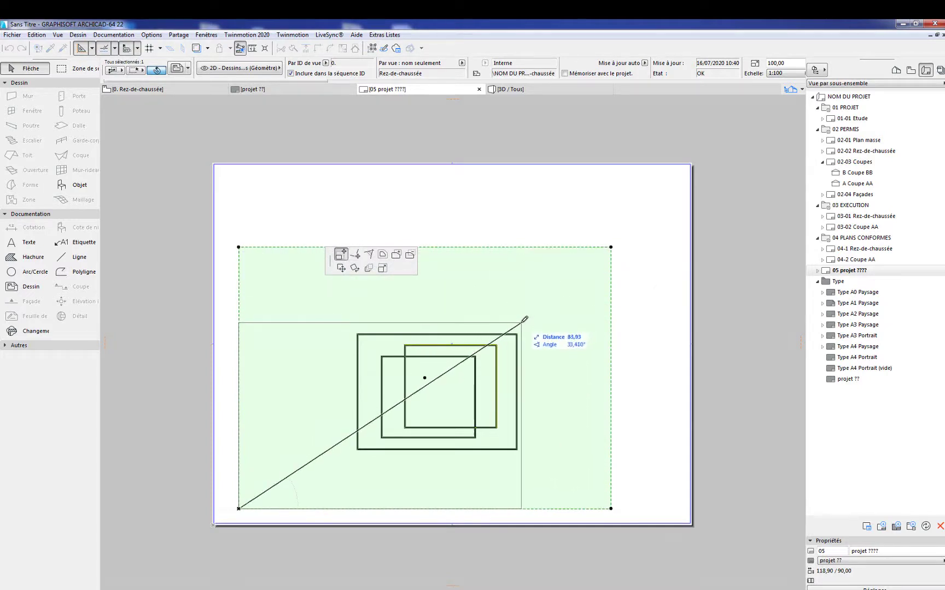
{"action": "left_click", "coordinate": [522, 323]}
{"action": "left_click", "coordinate": [239, 509]}
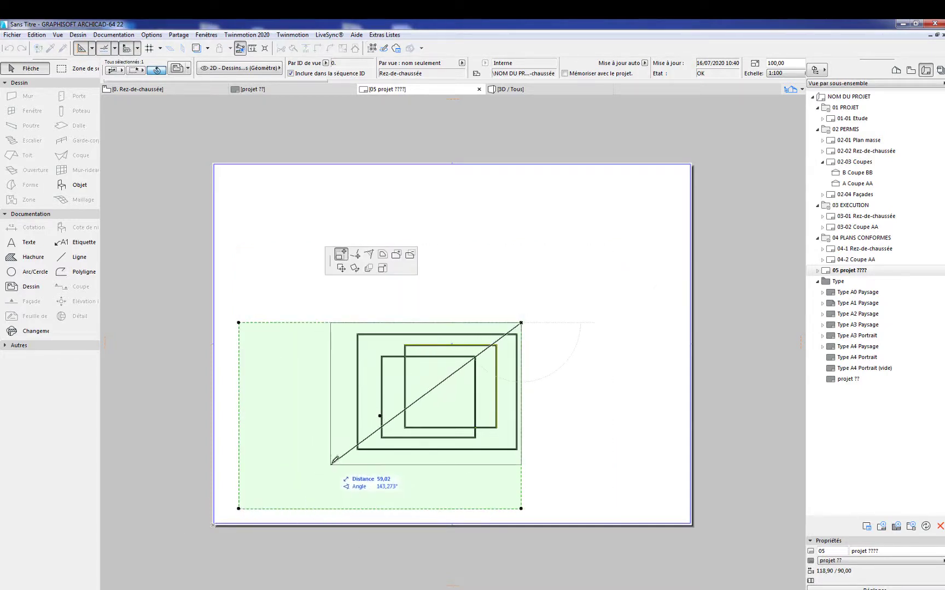
{"action": "left_click", "coordinate": [345, 455]}
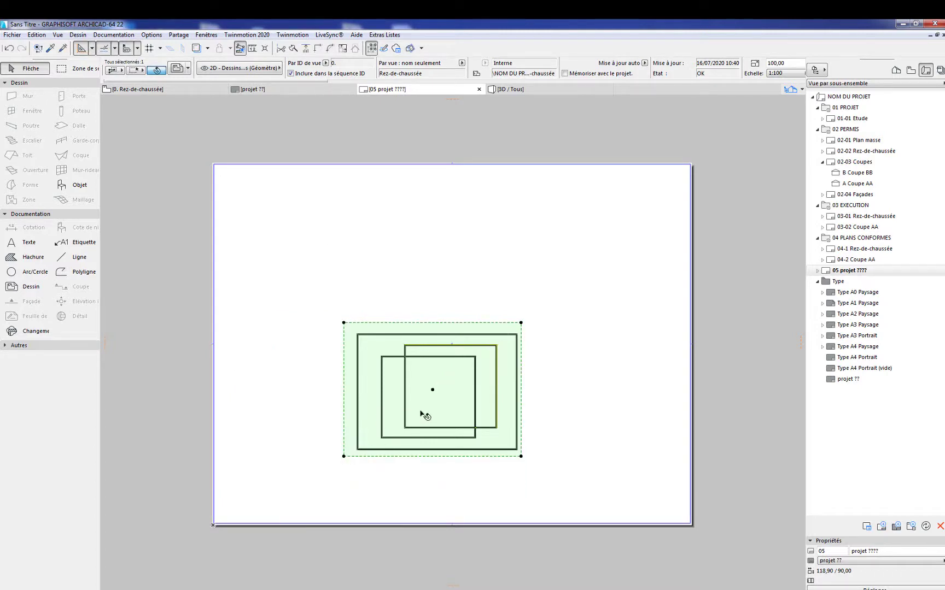
Move the cropped Rez-de-chaussée drawing into the lower-left corner of the layout page and deselect it
{"action": "left_click_drag", "start_coordinate": [445, 393], "coordinate": [320, 453]}
{"action": "scroll", "coordinate": [251, 503], "scroll_direction": "up", "scroll_amount": 5}
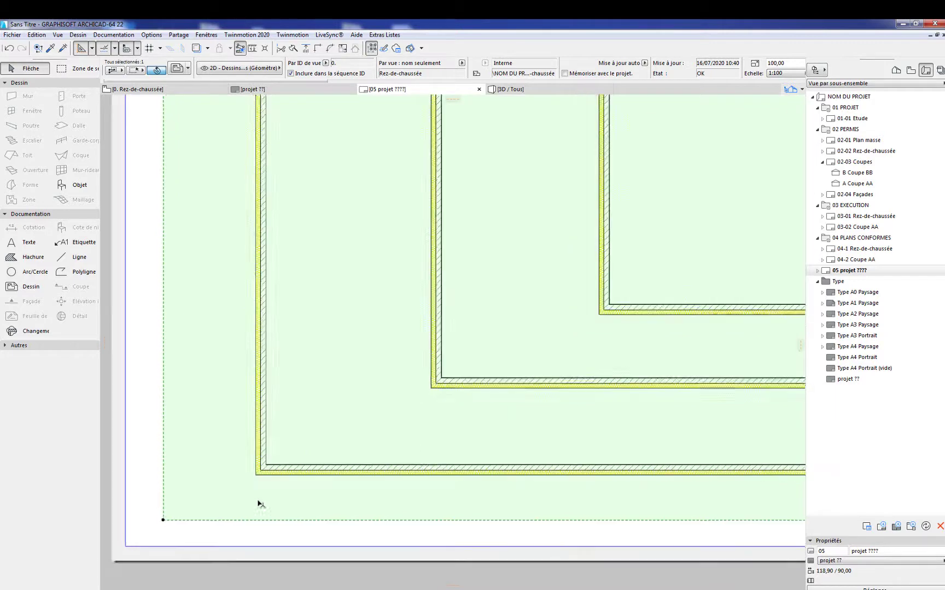
{"action": "scroll", "coordinate": [260, 504], "scroll_direction": "down", "scroll_amount": 5}
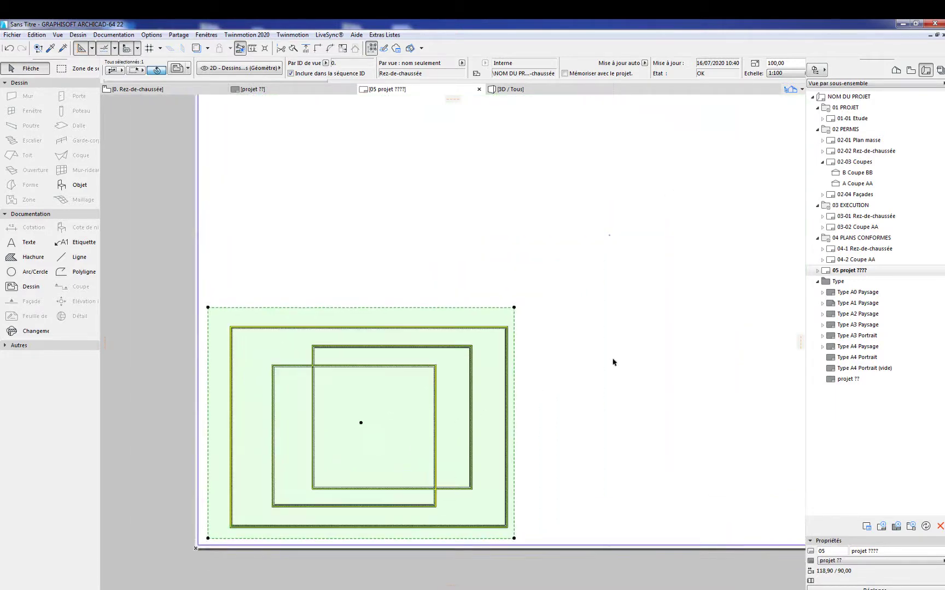
{"action": "left_click", "coordinate": [612, 361]}
Open the 1er étage plan and delete the small leftover element near the origin
{"action": "left_click", "coordinate": [895, 70]}
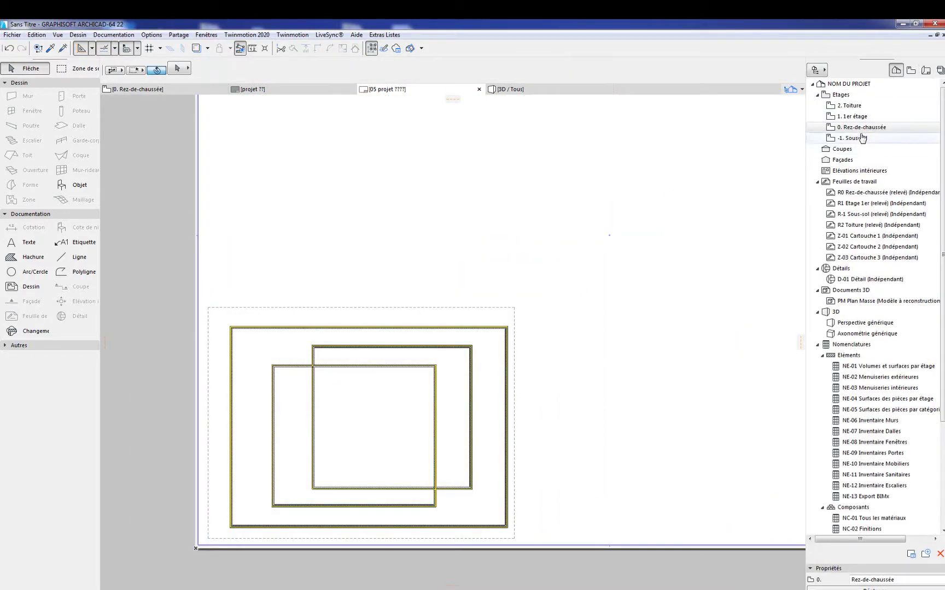
{"action": "double_click", "coordinate": [853, 117]}
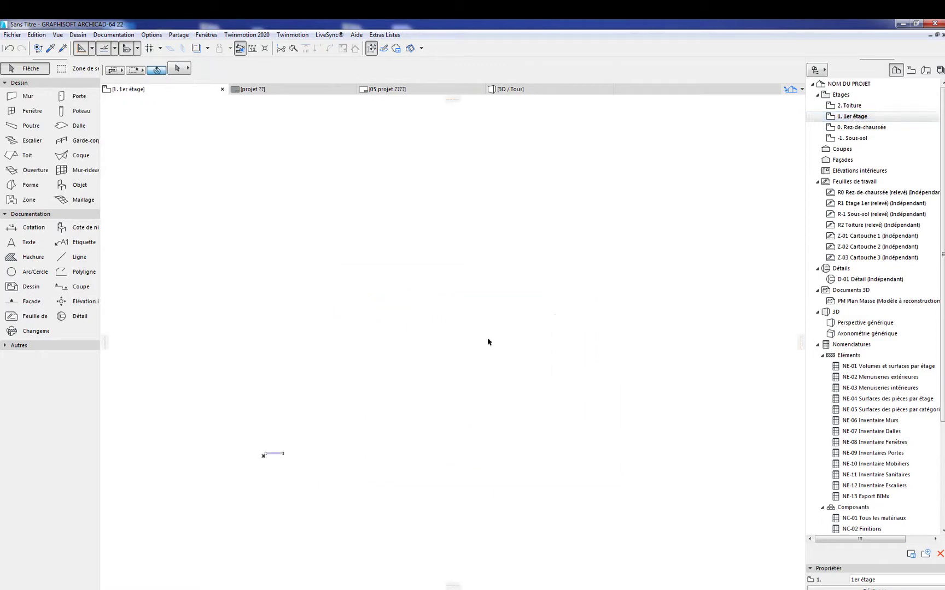
{"action": "left_click_drag", "start_coordinate": [351, 405], "coordinate": [208, 505]}
{"action": "key", "text": "Delete"}
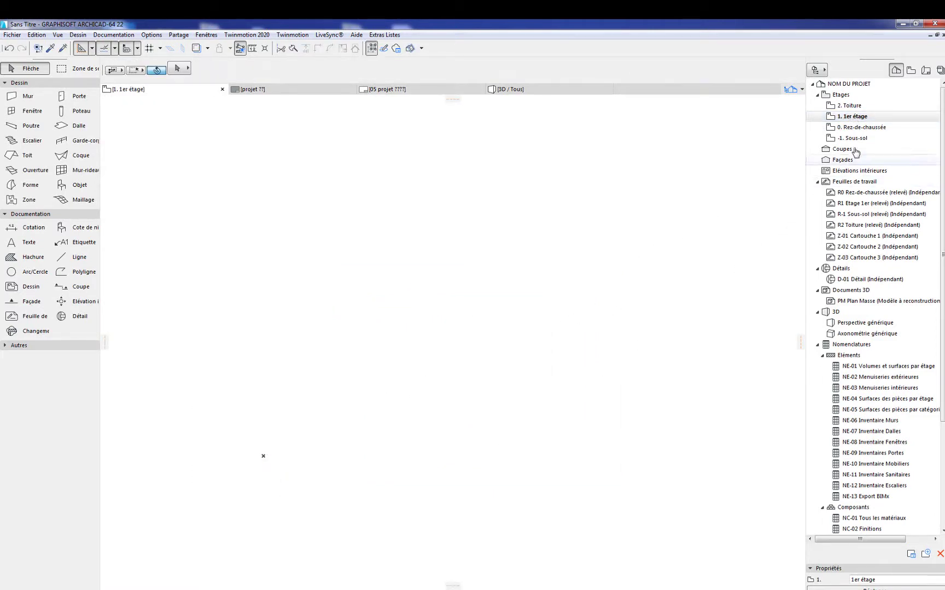
Copy the two overlapping inner wall rectangles from the Rez-de-chaussée plan to the 1er étage plan
{"action": "double_click", "coordinate": [858, 127]}
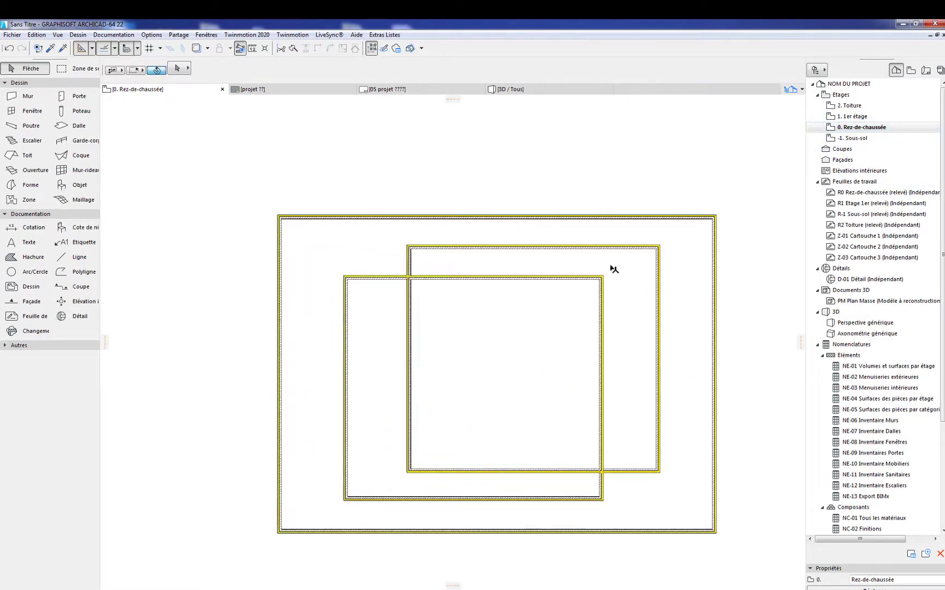
{"action": "left_click_drag", "start_coordinate": [680, 235], "coordinate": [535, 330]}
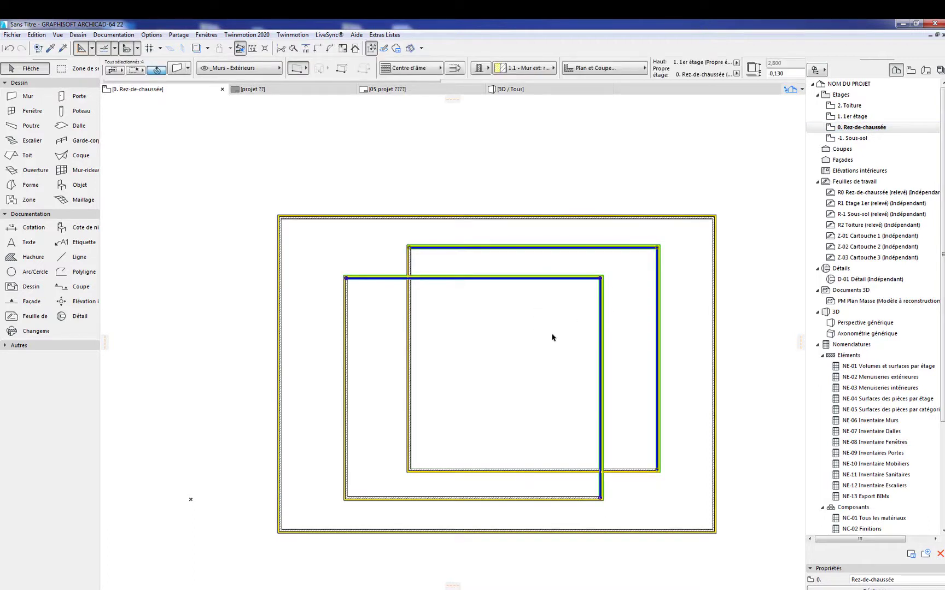
{"action": "left_click", "coordinate": [370, 48]}
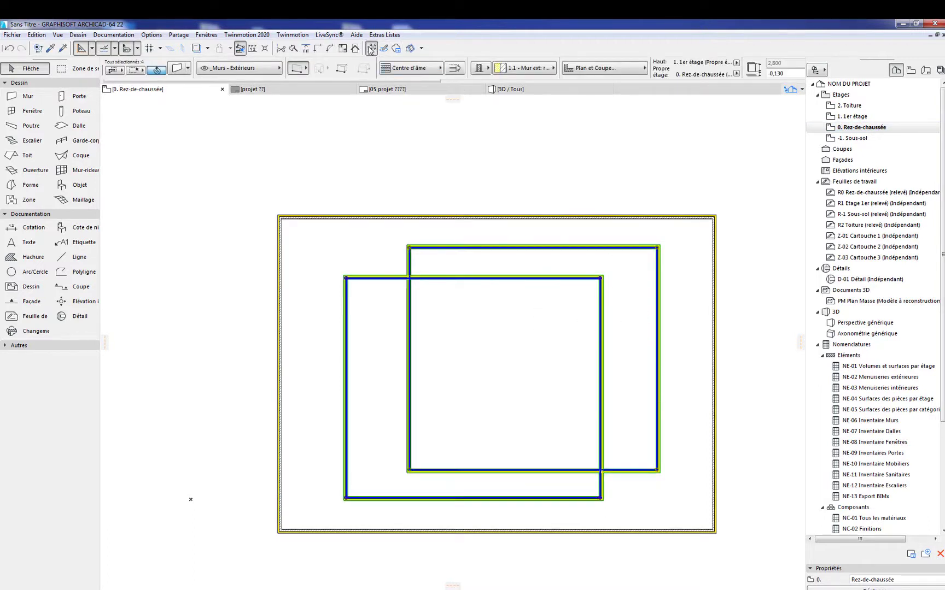
{"action": "double_click", "coordinate": [852, 117]}
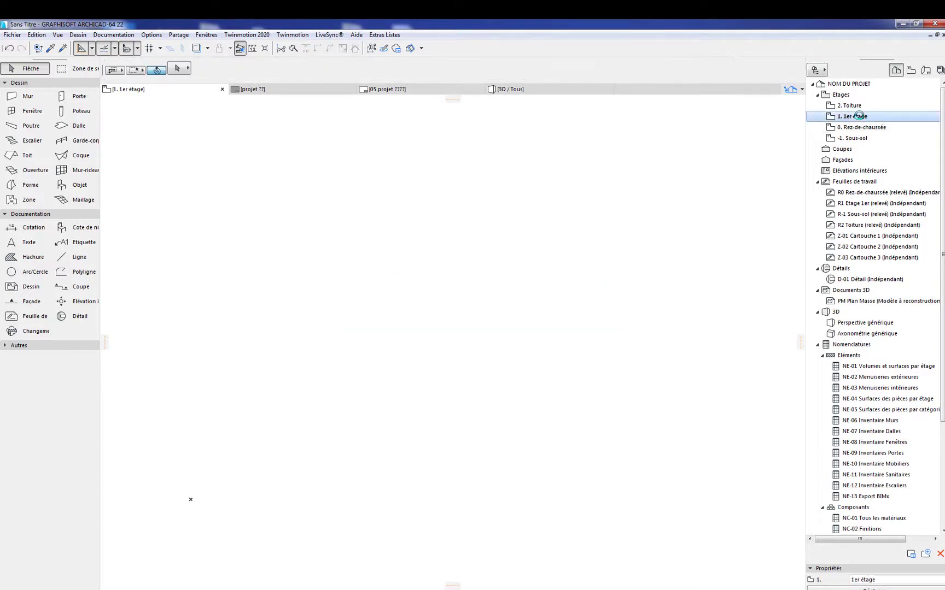
{"action": "key", "text": "ctrl+v"}
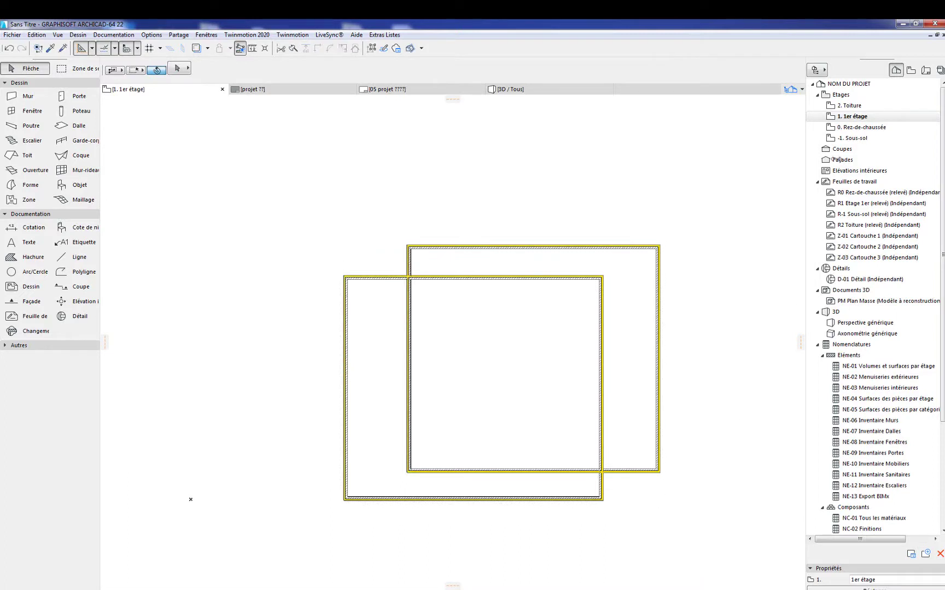
Place the 1er étage plan on the "05 projet ????" layout, to the right of the ground-floor drawing
{"action": "left_click", "coordinate": [416, 93]}
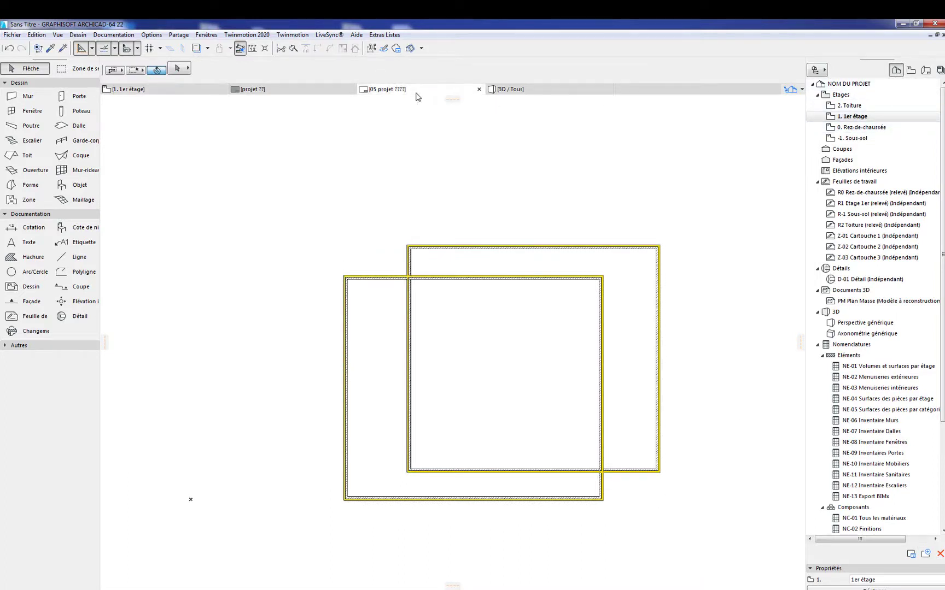
{"action": "left_click", "coordinate": [848, 117]}
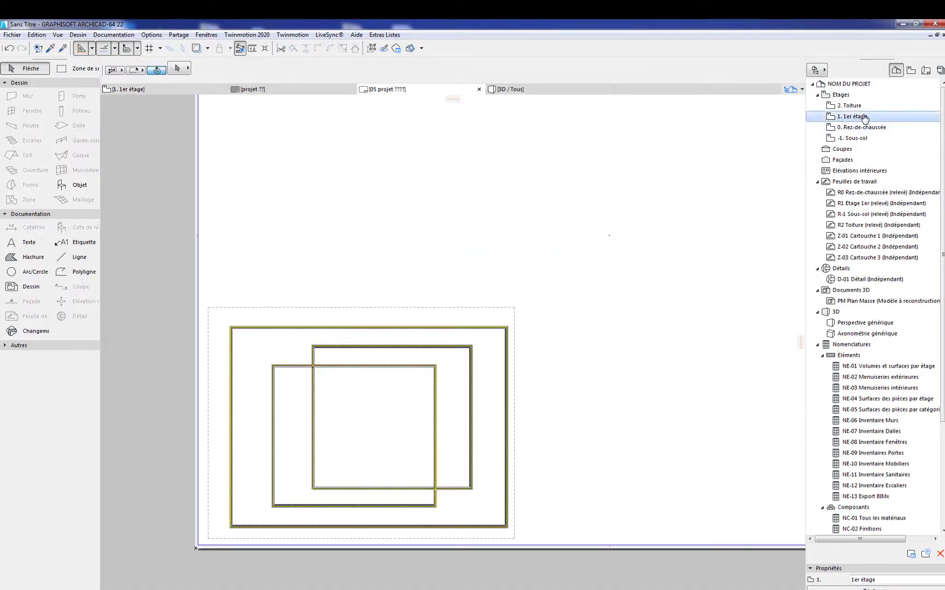
{"action": "left_click_drag", "start_coordinate": [864, 117], "coordinate": [647, 342]}
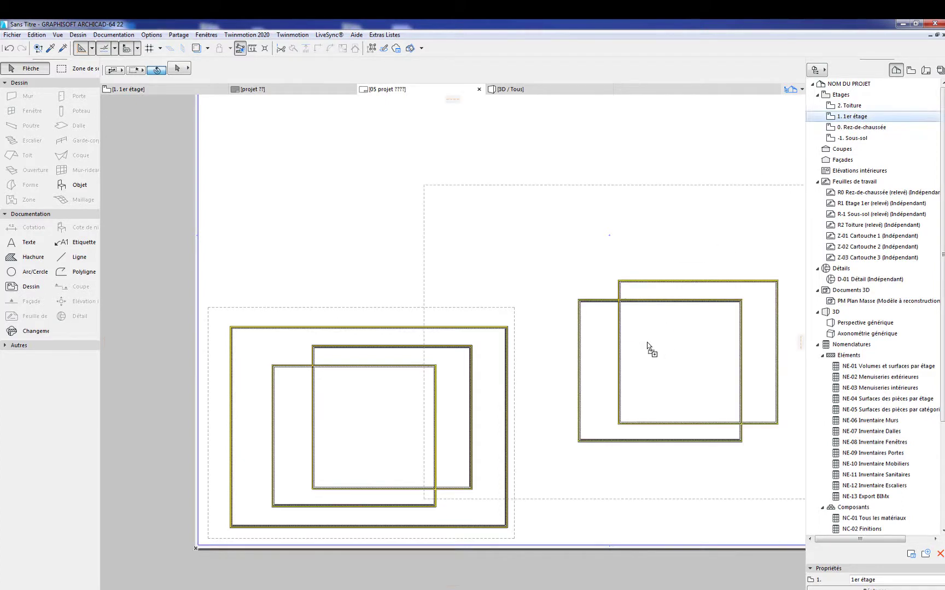
{"action": "mouse_move", "coordinate": [582, 333]}
{"action": "middle_mouse_down"}
{"action": "mouse_move", "coordinate": [457, 325]}
{"action": "mouse_move", "coordinate": [480, 321]}
{"action": "middle_mouse_up"}
Crop the 1er étage drawing's frame close to its walls by offsetting all four edges inward
{"action": "left_click", "coordinate": [522, 338]}
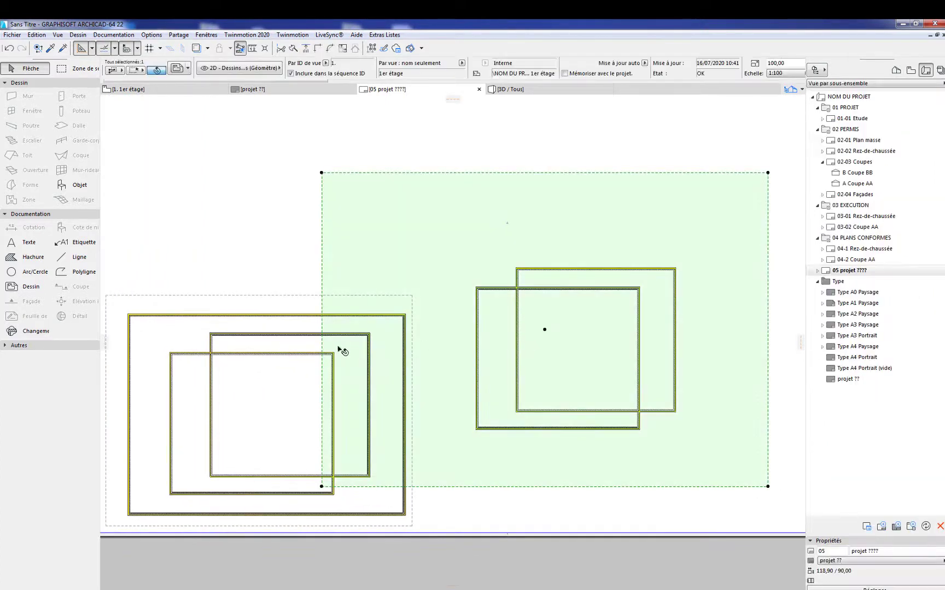
{"action": "left_click", "coordinate": [321, 344]}
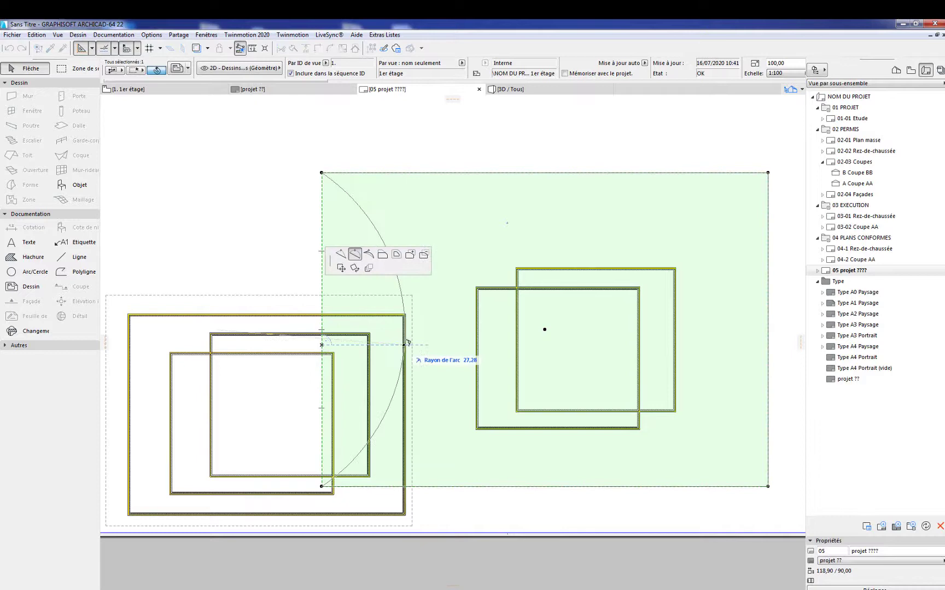
{"action": "left_click", "coordinate": [382, 255]}
{"action": "left_click", "coordinate": [453, 335]}
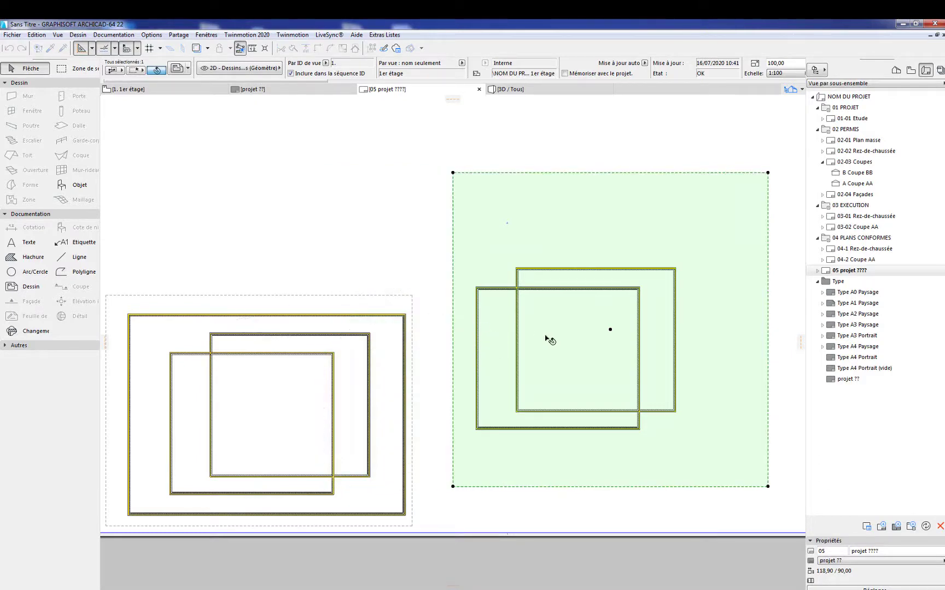
{"action": "left_click", "coordinate": [768, 339]}
{"action": "left_click", "coordinate": [690, 339]}
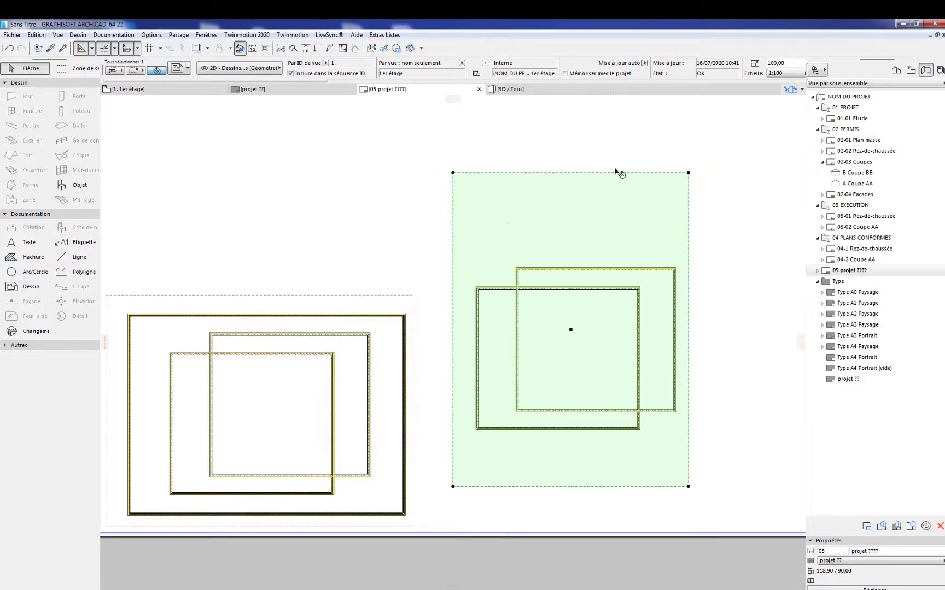
{"action": "left_click", "coordinate": [604, 174]}
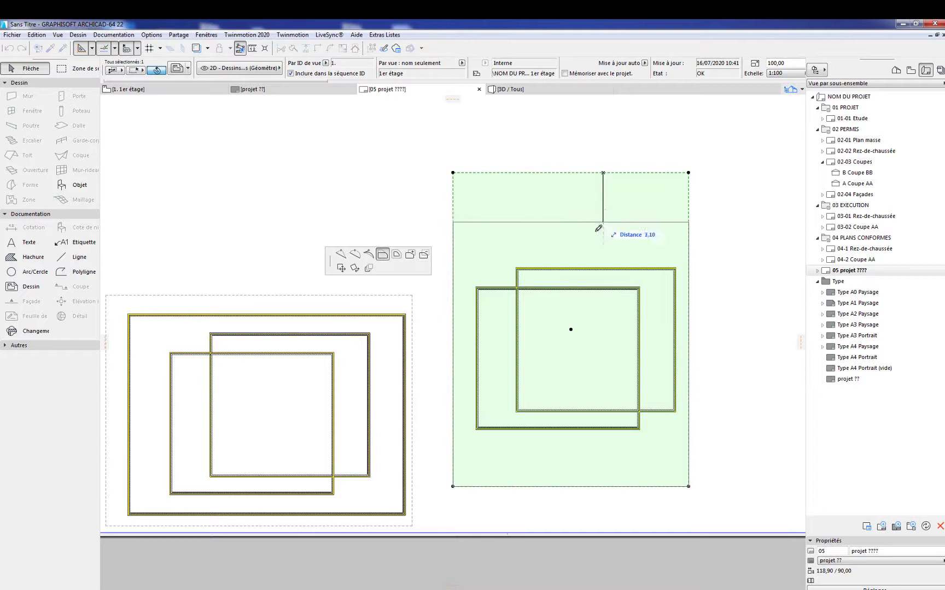
{"action": "left_click", "coordinate": [590, 258]}
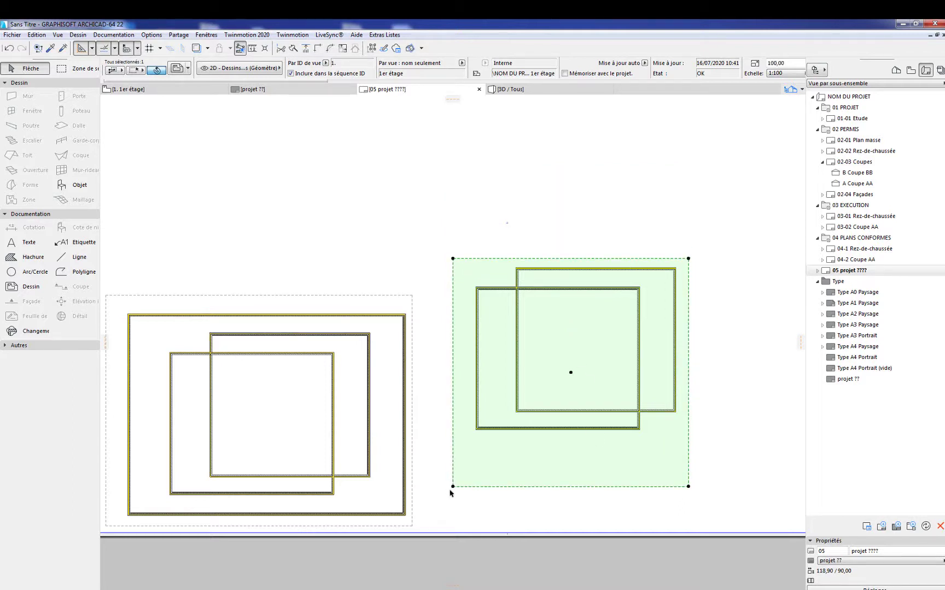
{"action": "left_click", "coordinate": [497, 486]}
{"action": "left_click", "coordinate": [502, 438]}
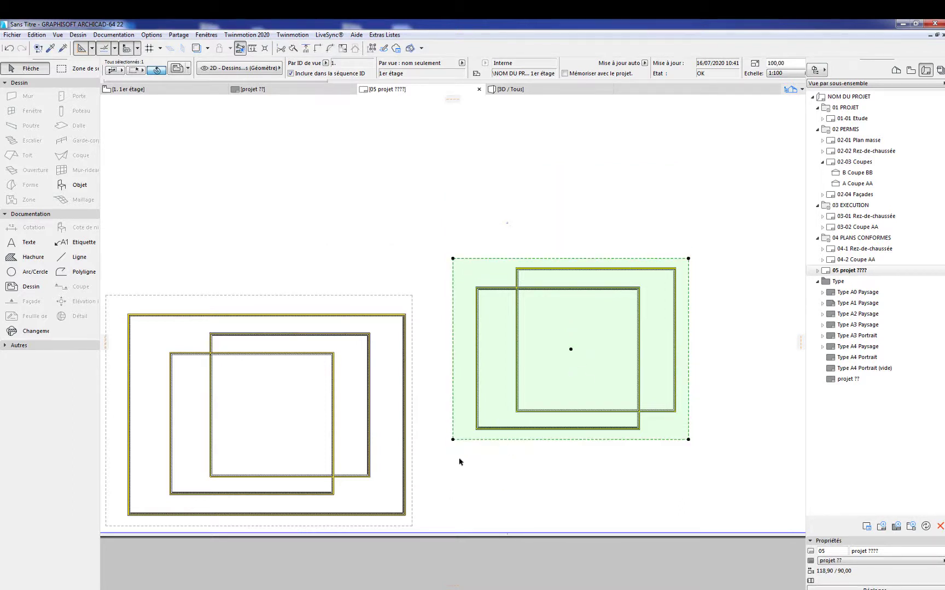
Move the 1er étage drawing against the ground-floor drawing's lower-right corner and extend its frame's top edge to the same height
{"action": "left_click_drag", "start_coordinate": [453, 440], "coordinate": [412, 526]}
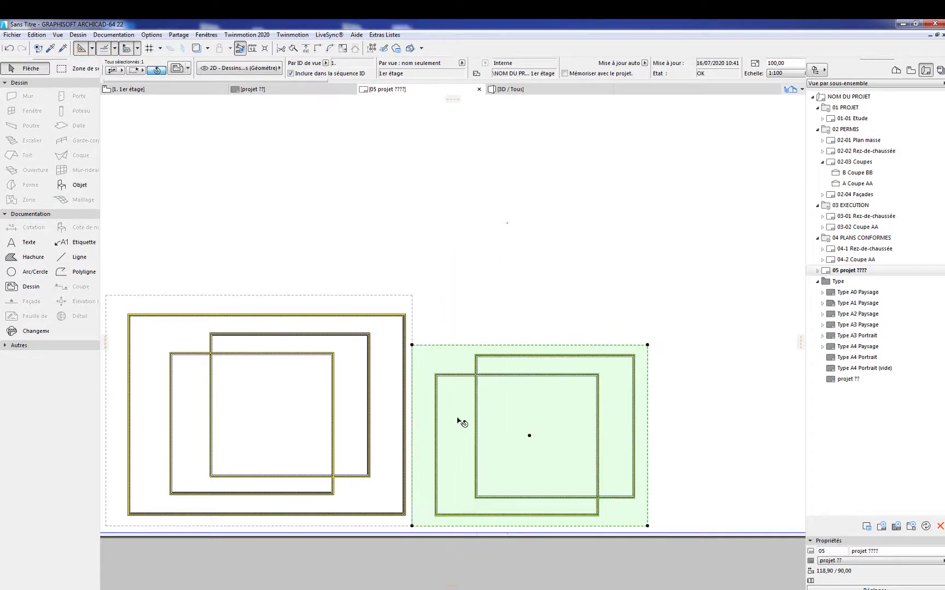
{"action": "left_click", "coordinate": [455, 346]}
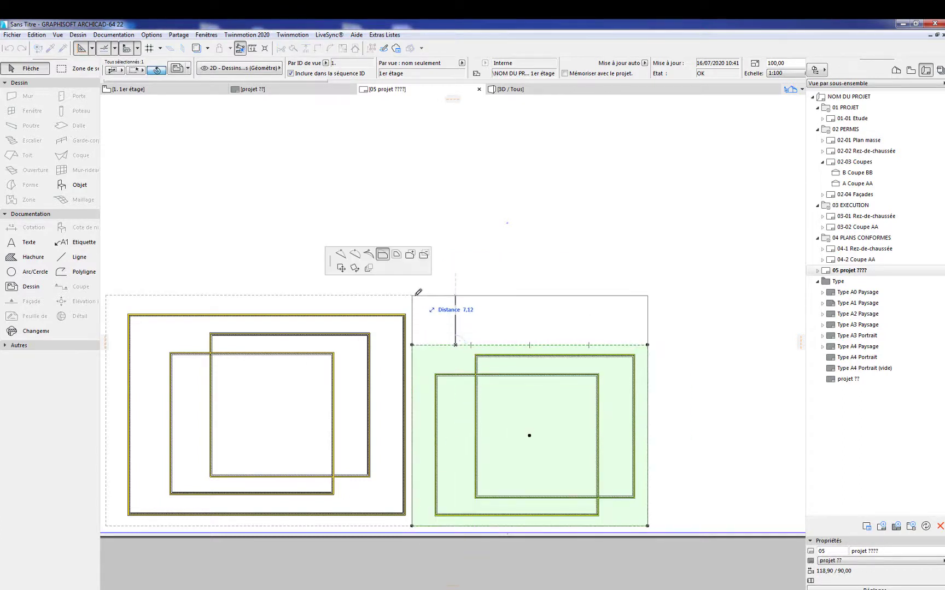
{"action": "left_click", "coordinate": [412, 295]}
{"action": "key", "text": "Escape"}
{"action": "scroll", "coordinate": [434, 371], "scroll_direction": "down", "scroll_amount": 3}
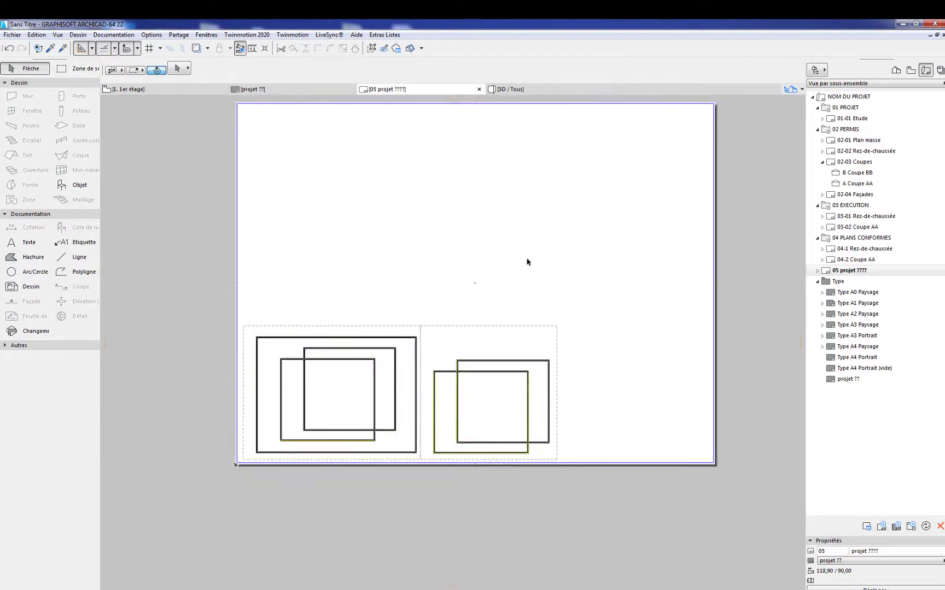
Save the "05 projet ????" layout to the Desktop (Bureau) as a PDF file named "projet"
{"action": "left_click", "coordinate": [12, 34]}
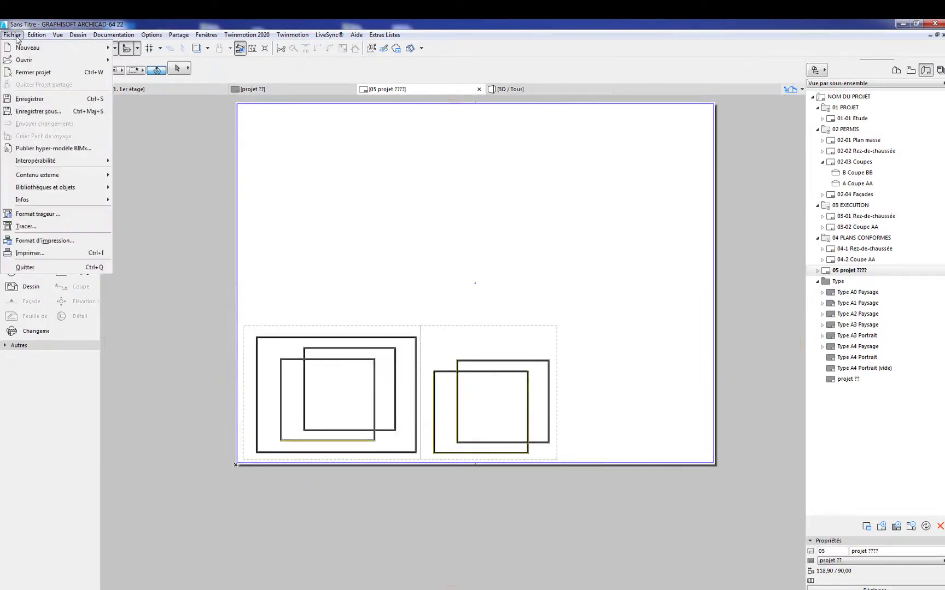
{"action": "left_click", "coordinate": [46, 111]}
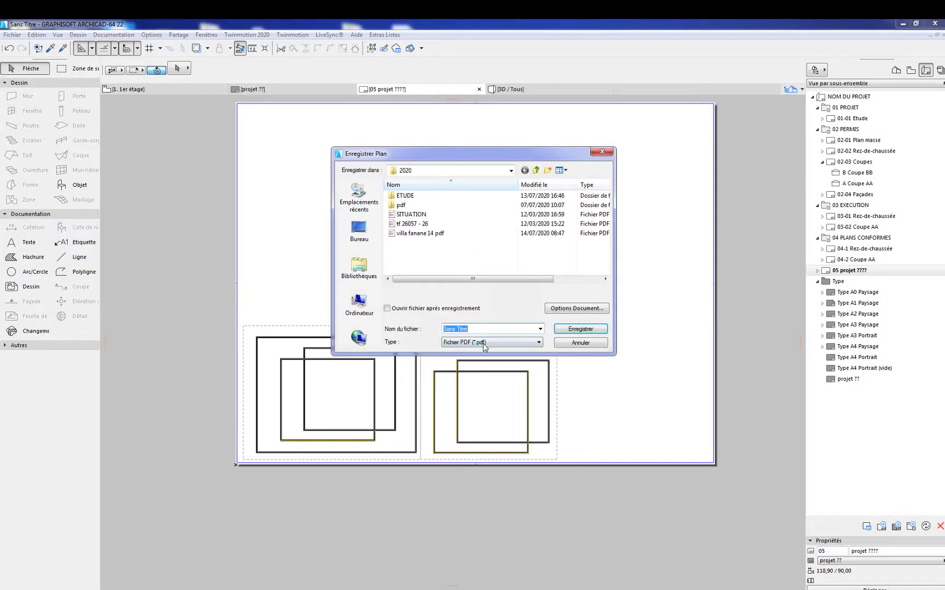
{"action": "left_click", "coordinate": [358, 234]}
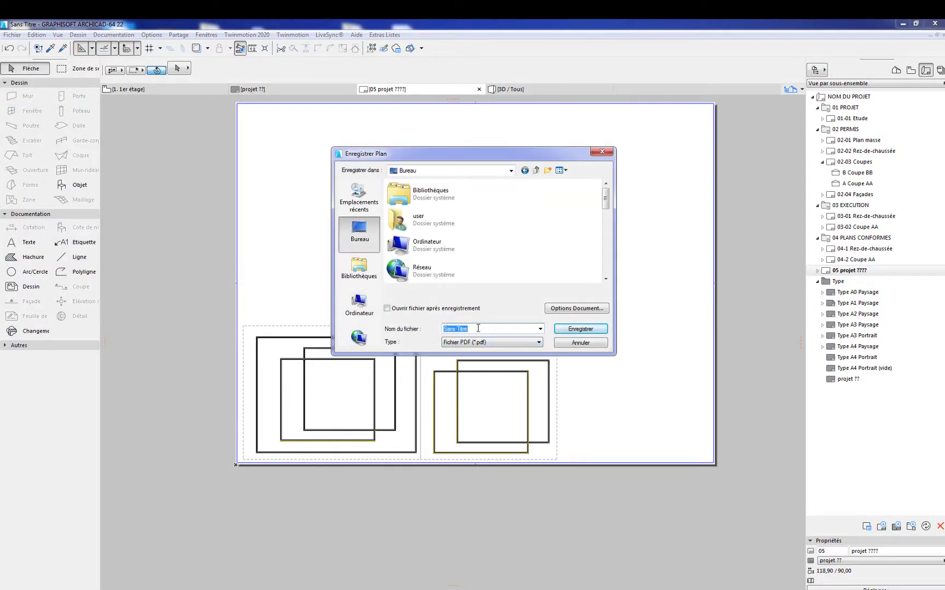
{"action": "type", "text": "pro"}
{"action": "left_click", "coordinate": [569, 330]}
{"action": "left_click", "coordinate": [570, 331]}
{"action": "left_click", "coordinate": [465, 330]}
{"action": "key", "text": "BackSpace"}
{"action": "key", "text": "BackSpace"}
{"action": "key", "text": "Delete"}
{"action": "left_click", "coordinate": [581, 329]}
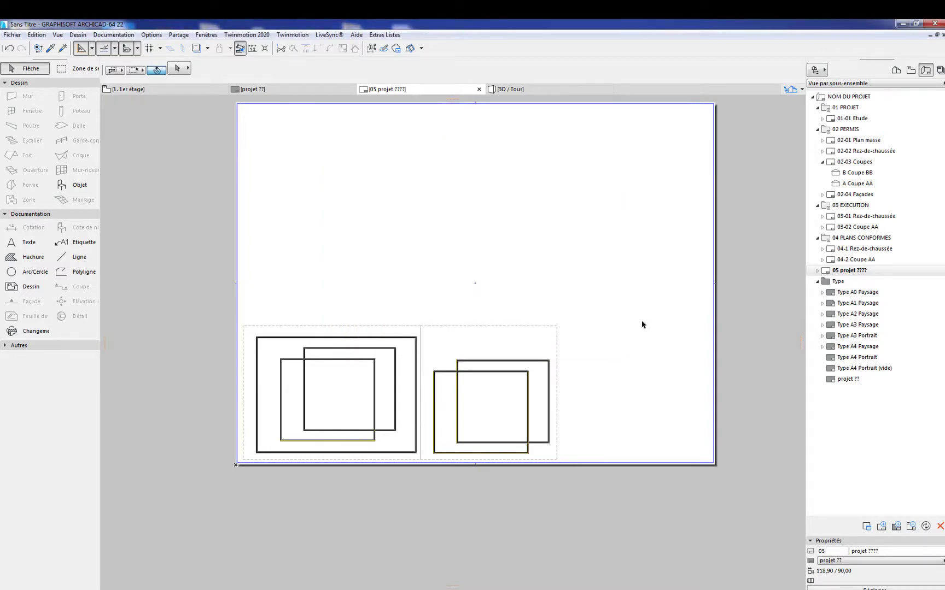
Minimize the ARCHICAD and Word windows and open the exported projet PDF from the desktop in Adobe Acrobat Pro
{"action": "left_click", "coordinate": [903, 24]}
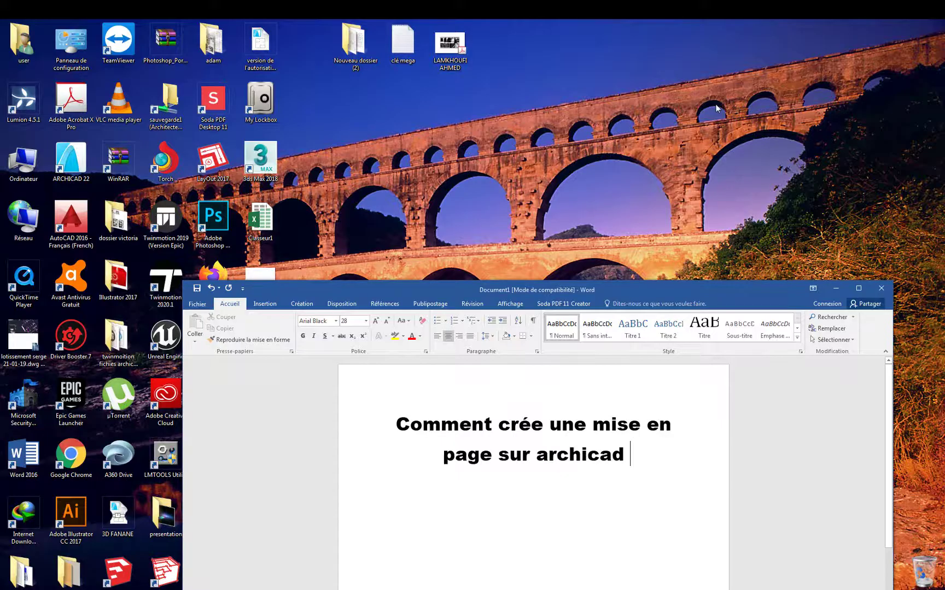
{"action": "left_click", "coordinate": [836, 292]}
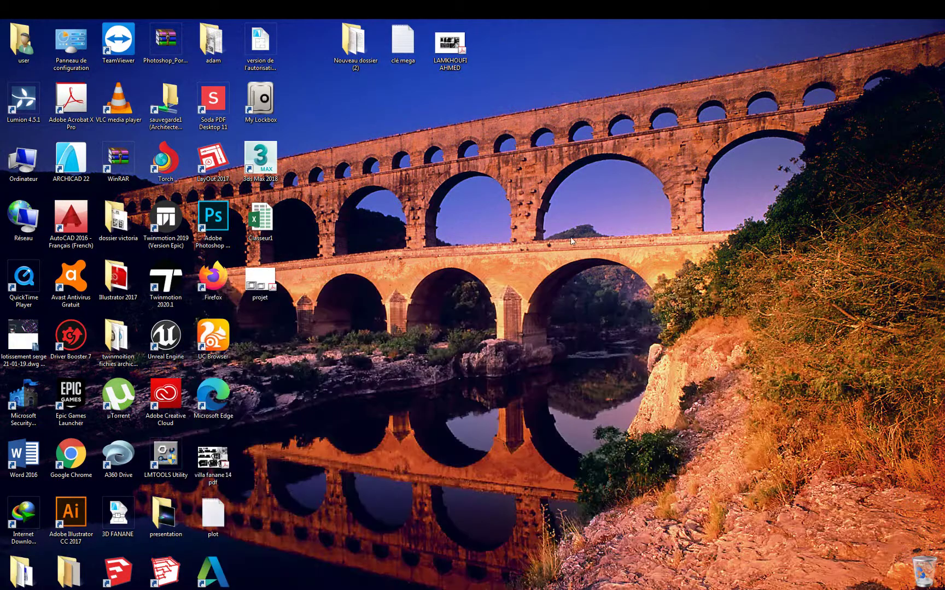
{"action": "double_click", "coordinate": [270, 291]}
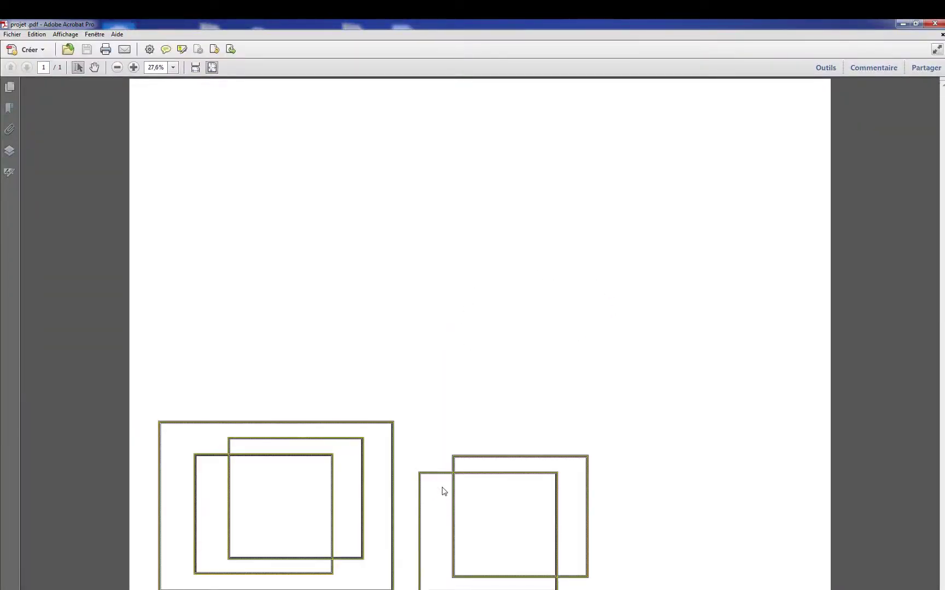
Examine the wall linework of both plans close up and the full page in the PDF, and close the file
{"action": "scroll", "coordinate": [466, 496], "scroll_direction": "up", "scroll_amount": 8, "text": "ctrl"}
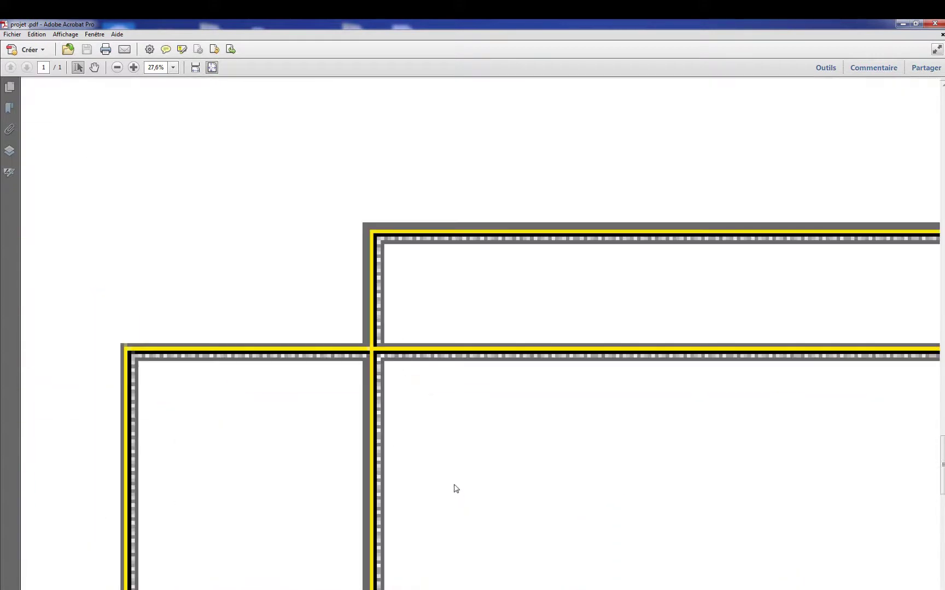
{"action": "scroll", "coordinate": [454, 423], "scroll_direction": "down", "scroll_amount": 5, "text": "ctrl"}
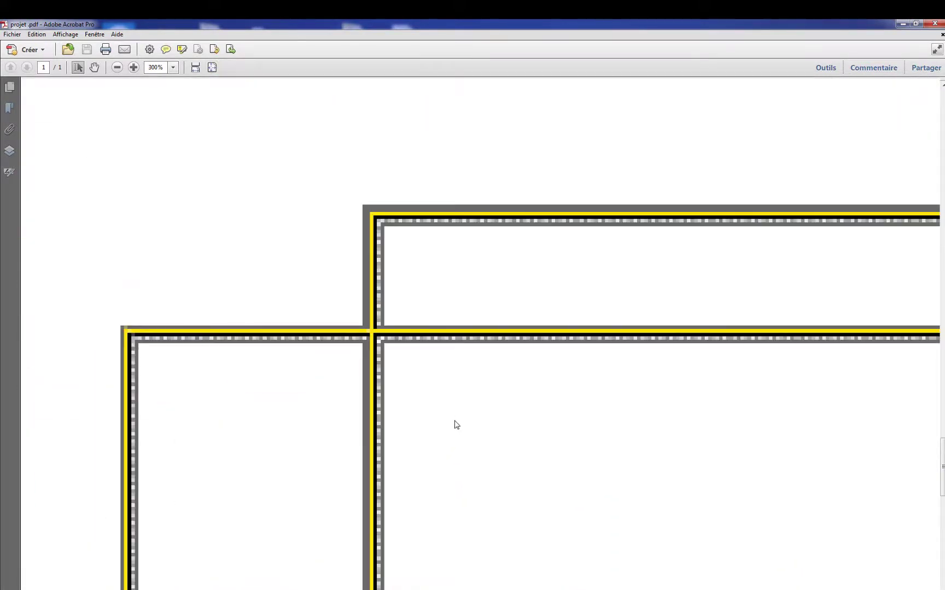
{"action": "middle_click_drag", "start_coordinate": [569, 408], "coordinate": [821, 375]}
{"action": "middle_click_drag", "start_coordinate": [709, 381], "coordinate": [491, 392]}
{"action": "scroll", "coordinate": [534, 384], "scroll_direction": "down", "scroll_amount": 4, "text": "ctrl"}
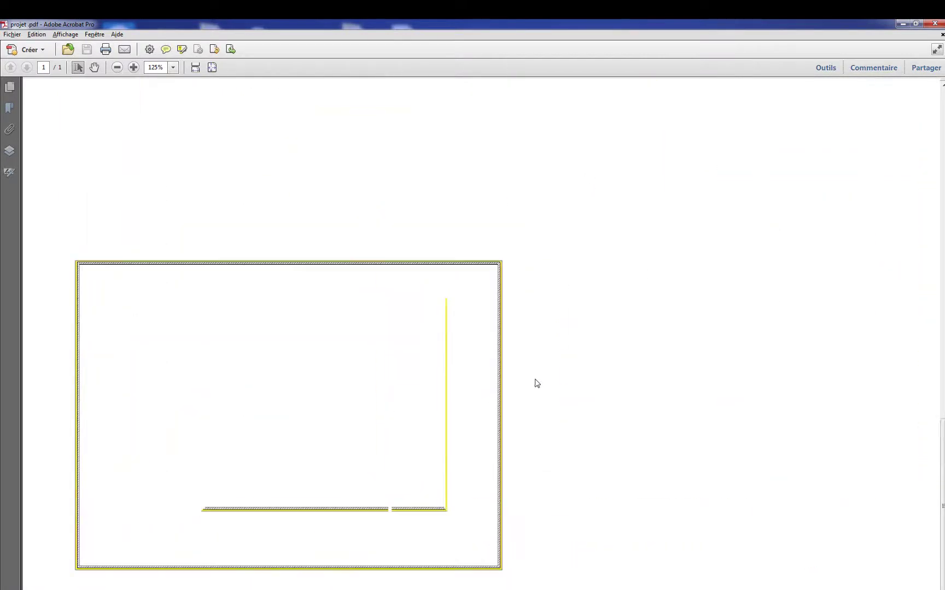
{"action": "key", "text": "ctrl+0"}
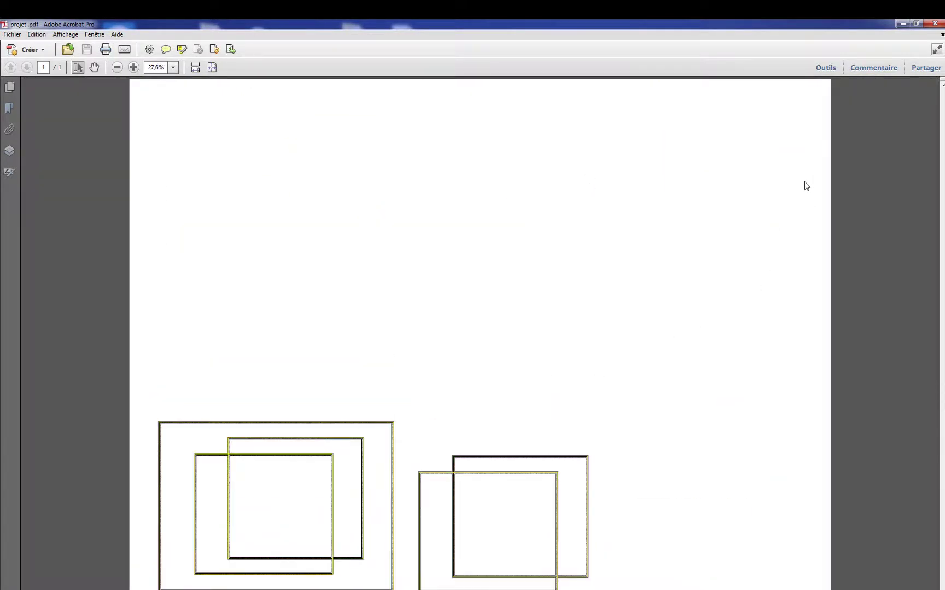
{"action": "left_click", "coordinate": [934, 23]}
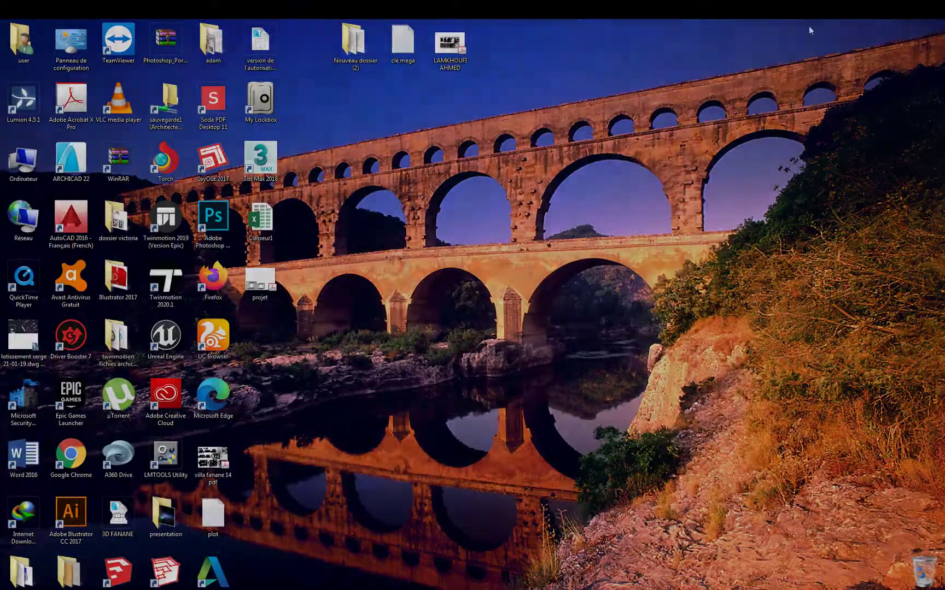